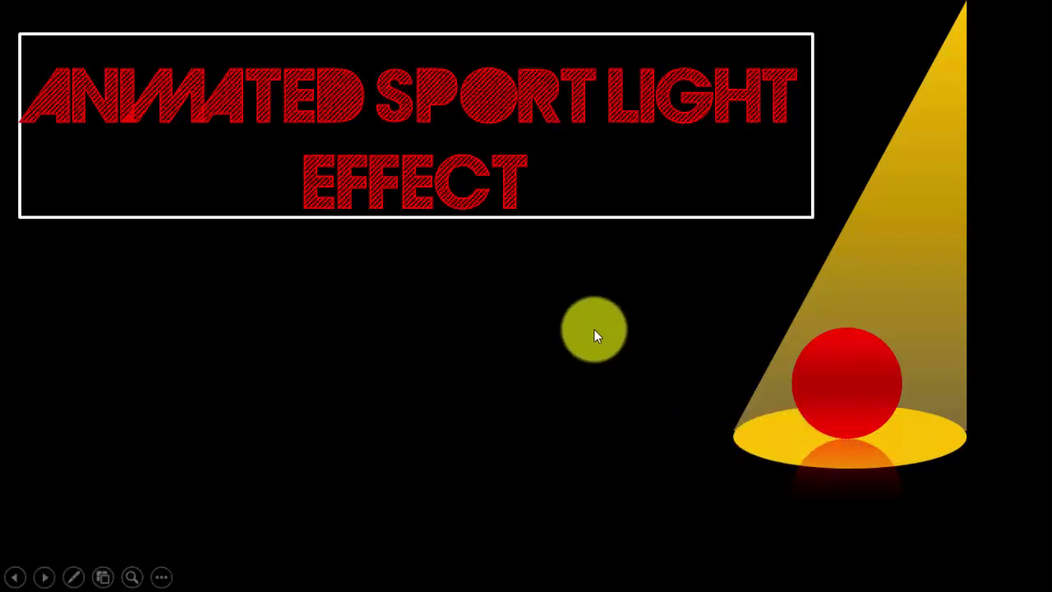
End the slideshow preview of the finished 'ANIMATED SPORT LIGHT EFFECT' slide.
{"action": "right_click", "coordinate": [595, 326]}
{"action": "left_click", "coordinate": [630, 316]}
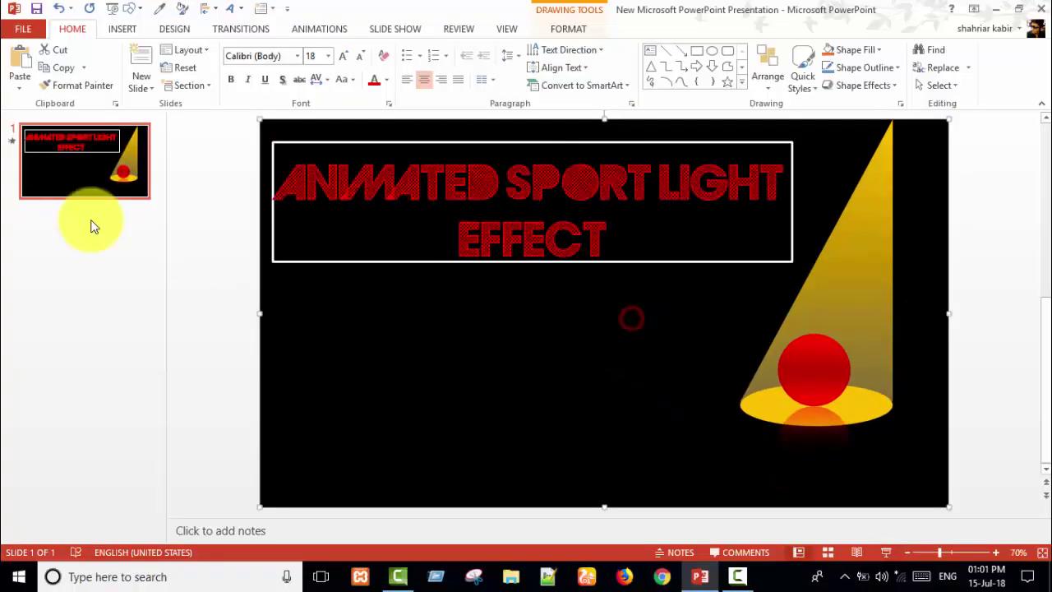
Add a second slide and change its layout to Blank.
{"action": "left_click", "coordinate": [148, 58]}
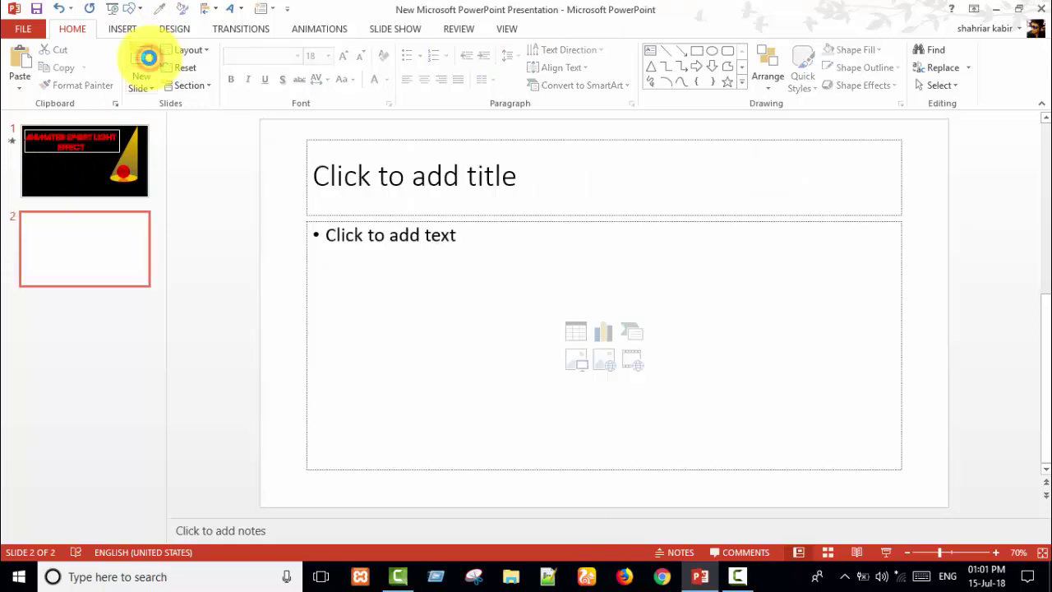
{"action": "right_click", "coordinate": [100, 234]}
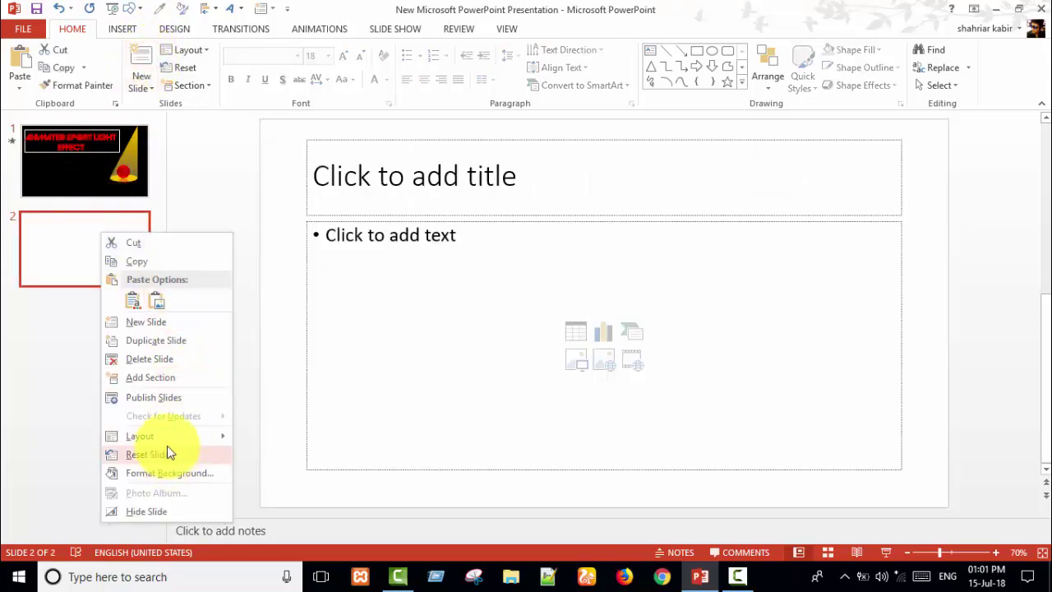
{"action": "mouse_move", "coordinate": [168, 440]}
{"action": "left_click", "coordinate": [298, 502]}
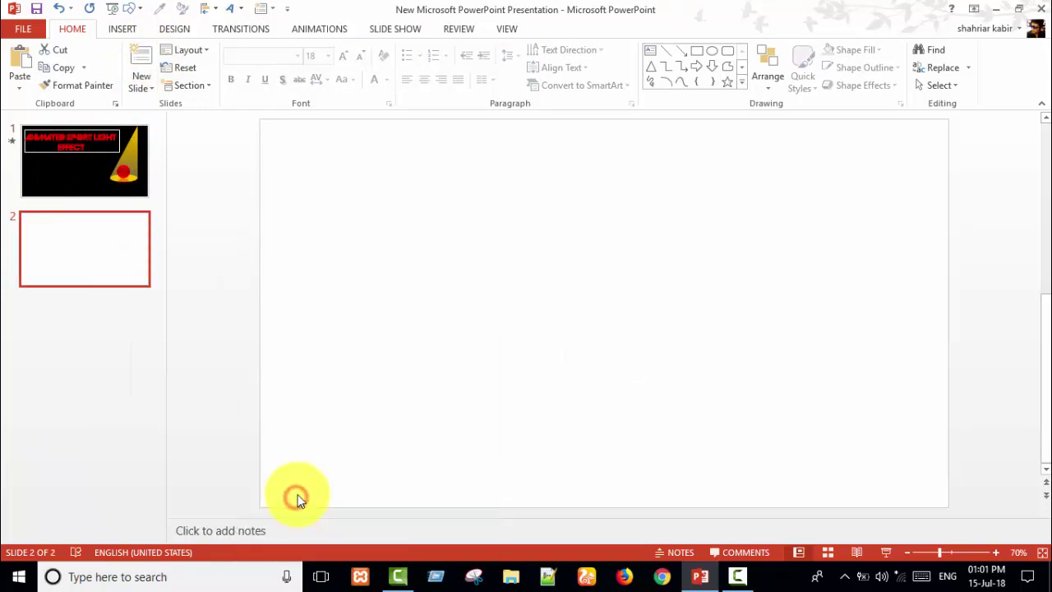
{"action": "left_click", "coordinate": [124, 29]}
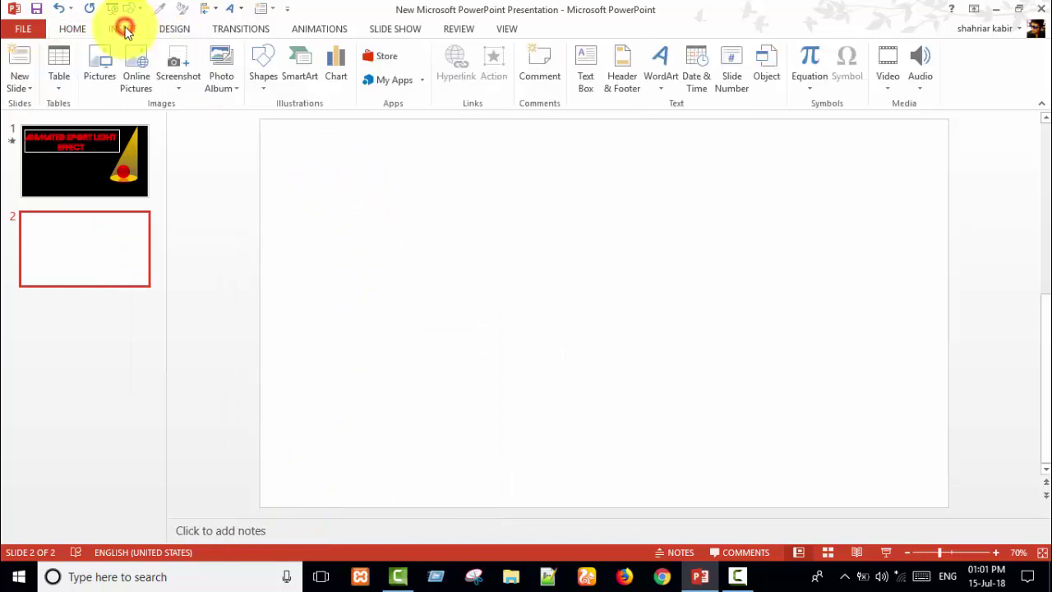
Draw a tall isosceles triangle and drag its apex into a right triangle, zooming to 50%.
{"action": "left_click", "coordinate": [264, 82]}
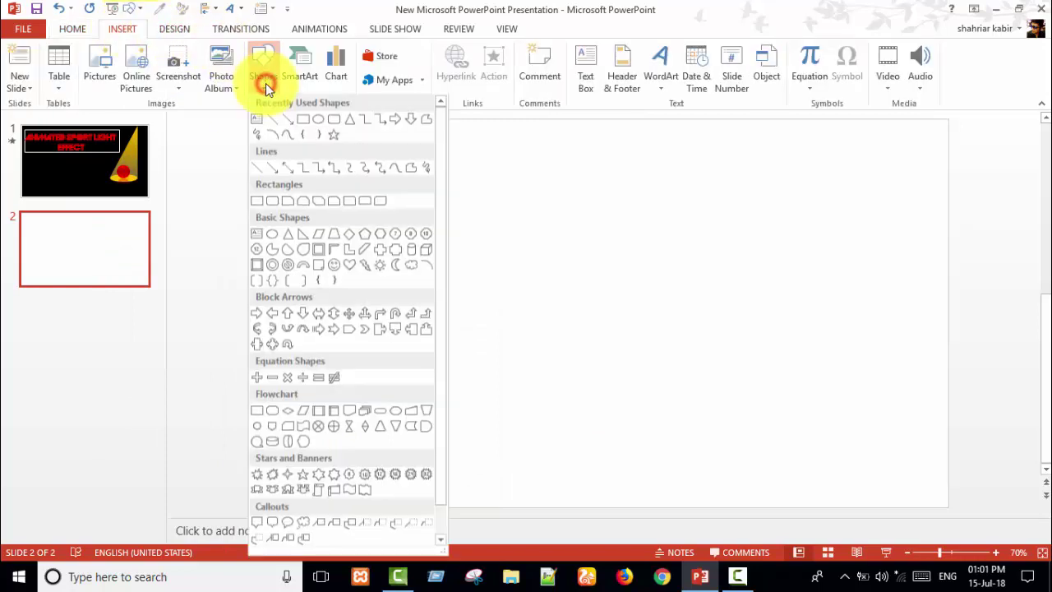
{"action": "left_click", "coordinate": [292, 240]}
{"action": "left_click_drag", "start_coordinate": [478, 177], "coordinate": [630, 452]}
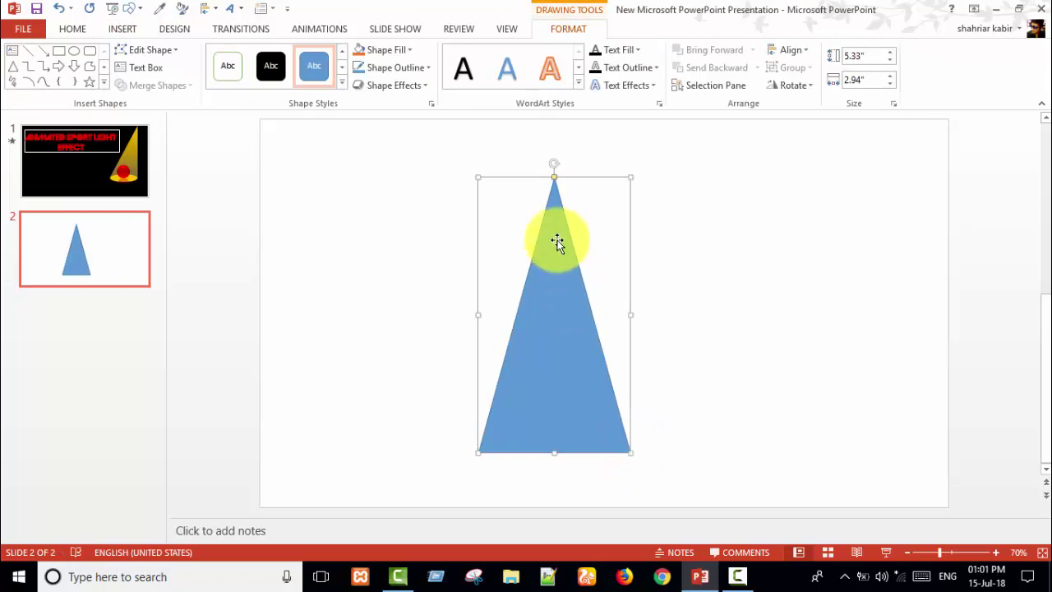
{"action": "left_click_drag", "start_coordinate": [556, 179], "coordinate": [648, 192]}
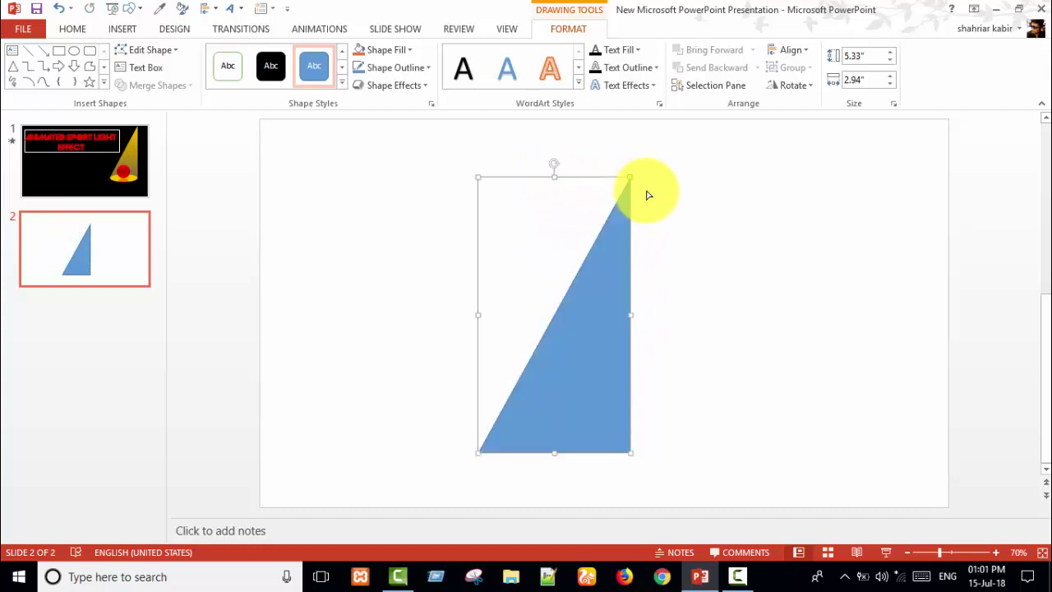
{"action": "left_click", "coordinate": [906, 554]}
{"action": "left_click", "coordinate": [906, 553]}
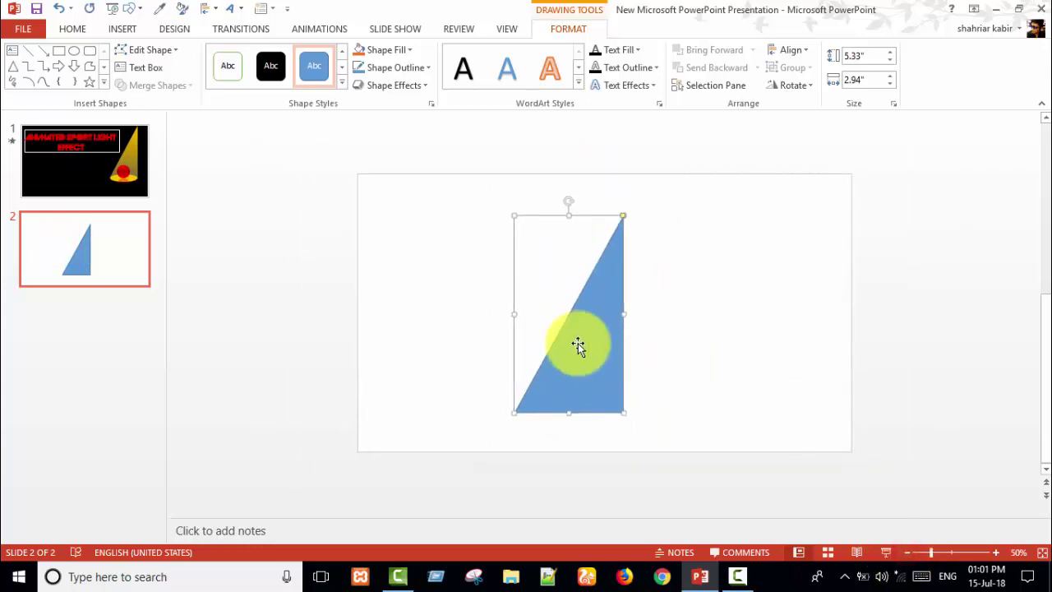
Move the triangle to the slide's top-right edge and remove its outline.
{"action": "left_click_drag", "start_coordinate": [587, 338], "coordinate": [777, 293]}
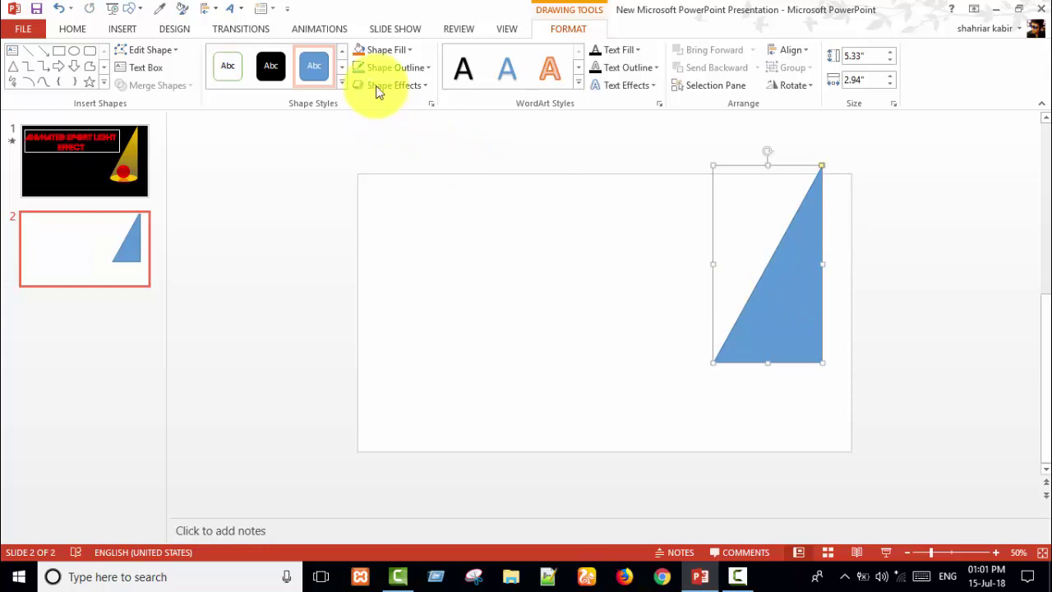
{"action": "left_click", "coordinate": [551, 30]}
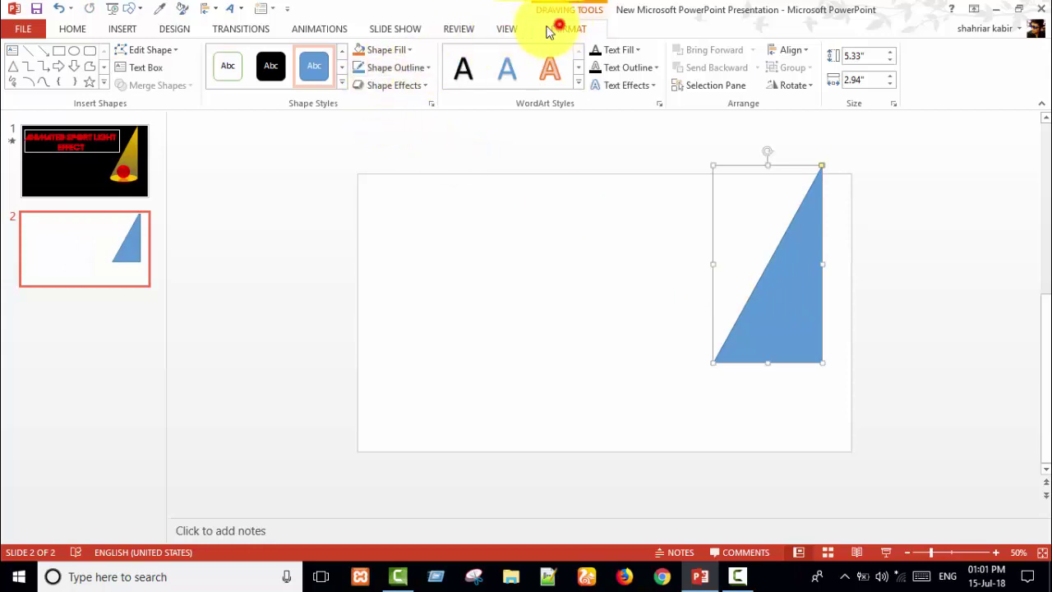
{"action": "left_click", "coordinate": [424, 67]}
{"action": "left_click", "coordinate": [405, 206]}
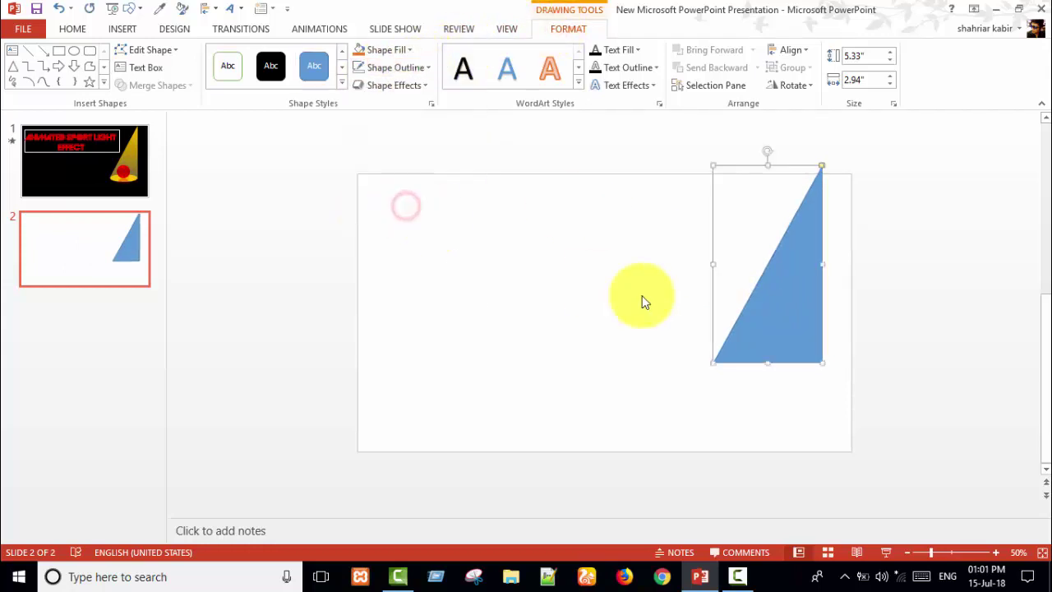
Give the triangle a gradient fill using a yellow preset gradient.
{"action": "right_click", "coordinate": [781, 307]}
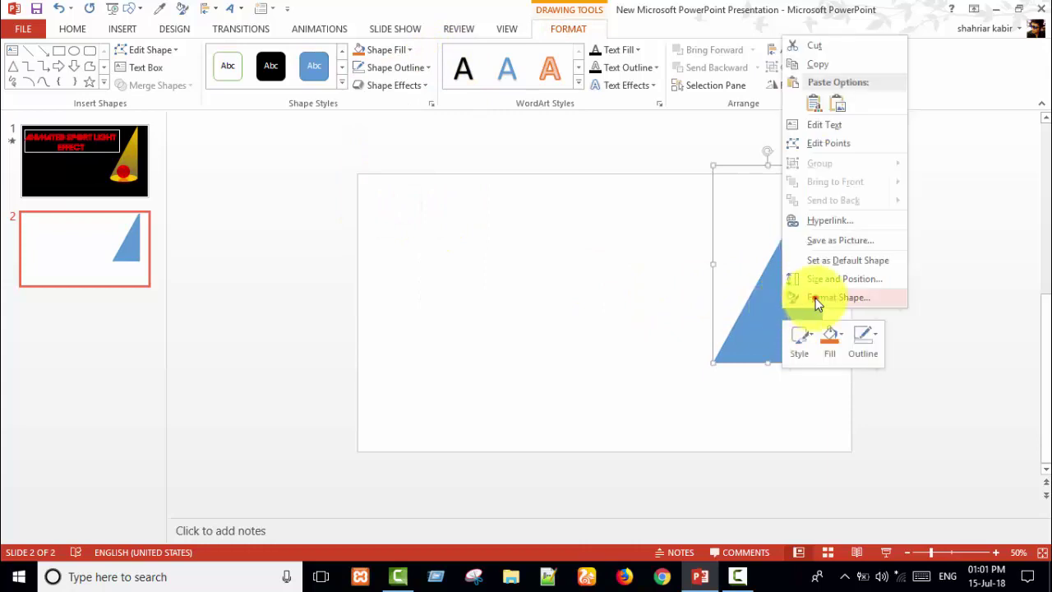
{"action": "left_click", "coordinate": [811, 299]}
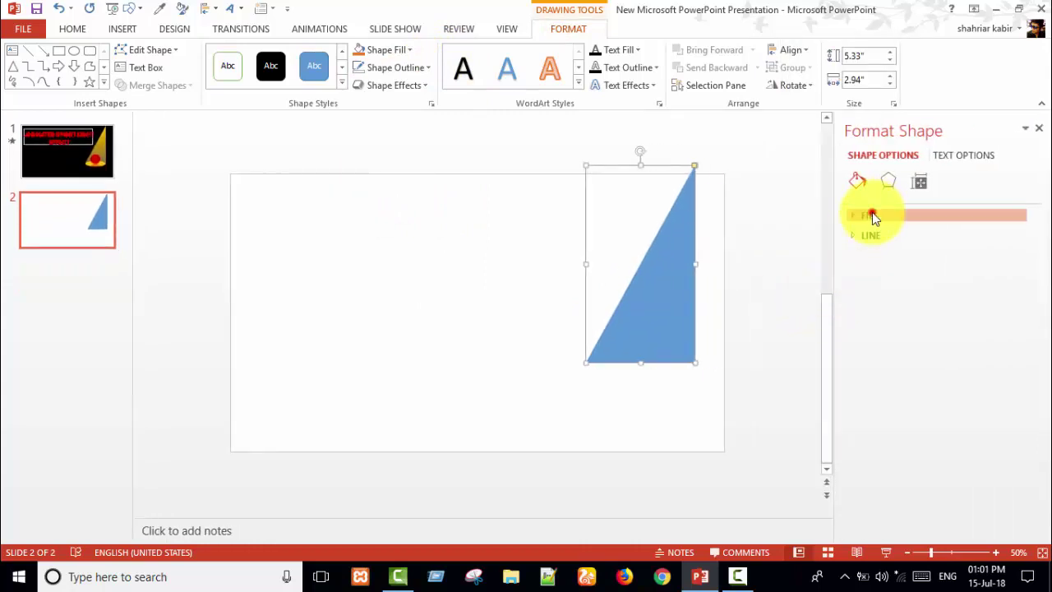
{"action": "left_click", "coordinate": [870, 215]}
{"action": "left_click", "coordinate": [880, 272]}
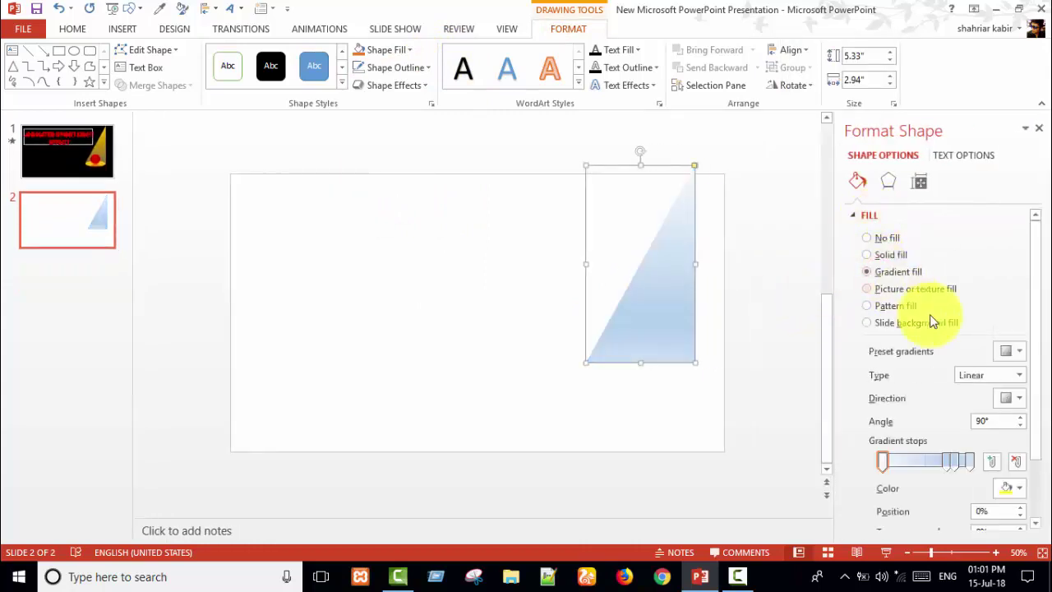
{"action": "left_click", "coordinate": [1018, 352]}
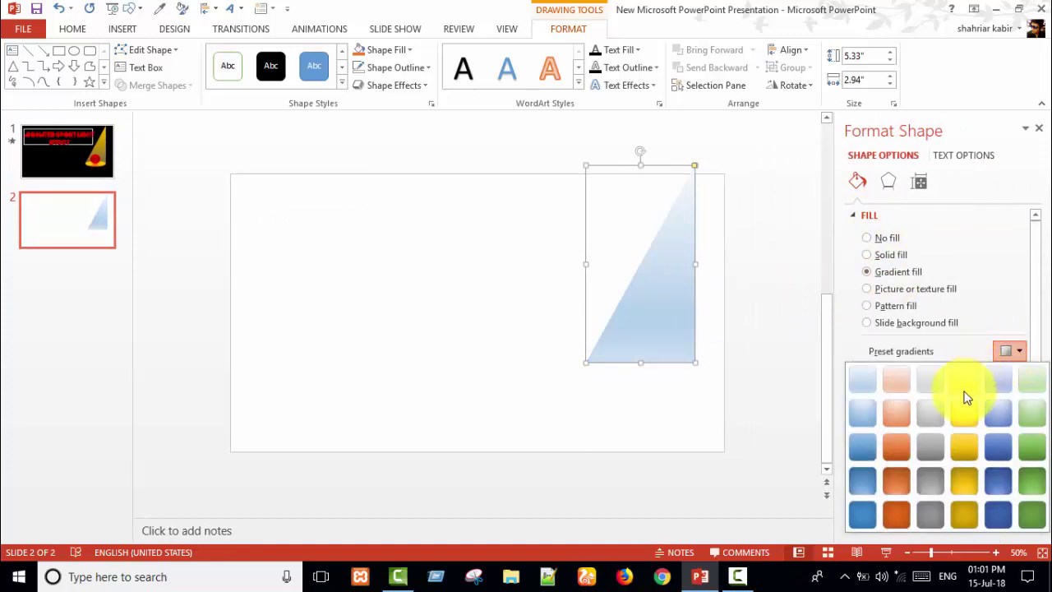
{"action": "left_click", "coordinate": [961, 445]}
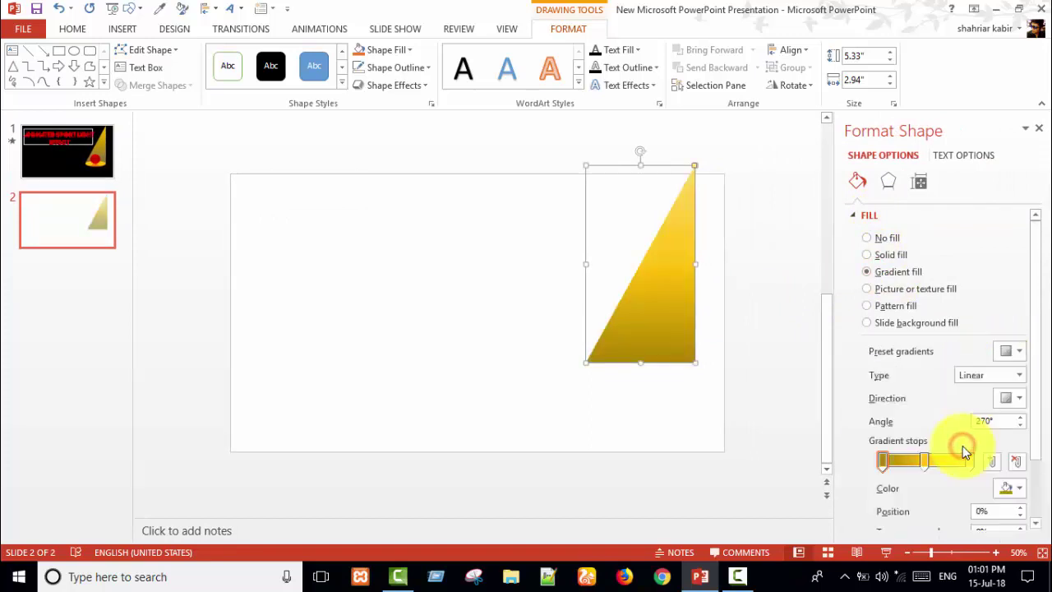
Set the first gradient stop's colour to Gold, Lighter 40%.
{"action": "left_click", "coordinate": [884, 462]}
{"action": "left_click", "coordinate": [1017, 491]}
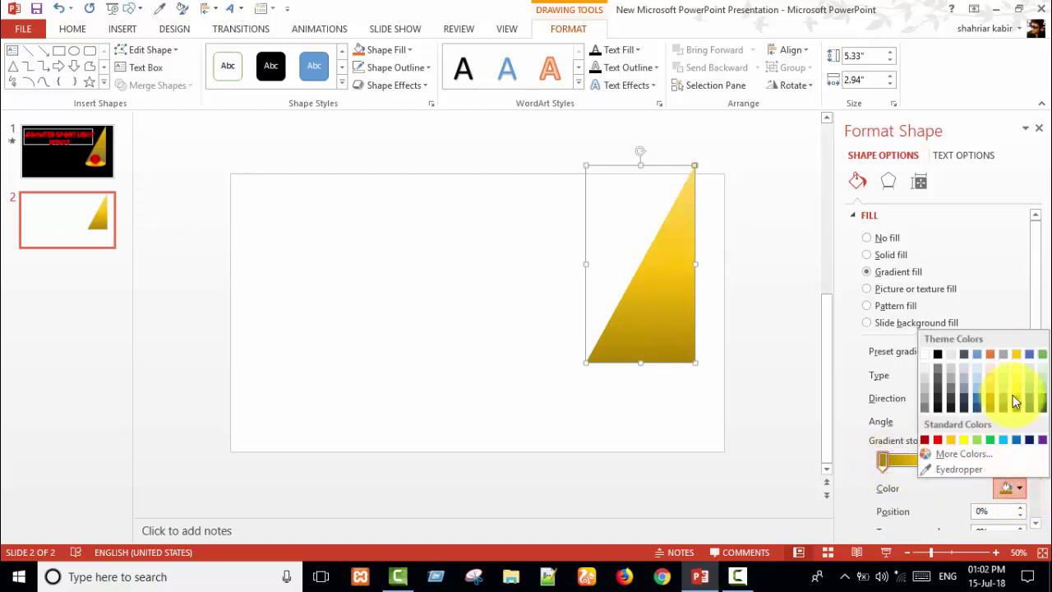
{"action": "left_click", "coordinate": [1017, 395]}
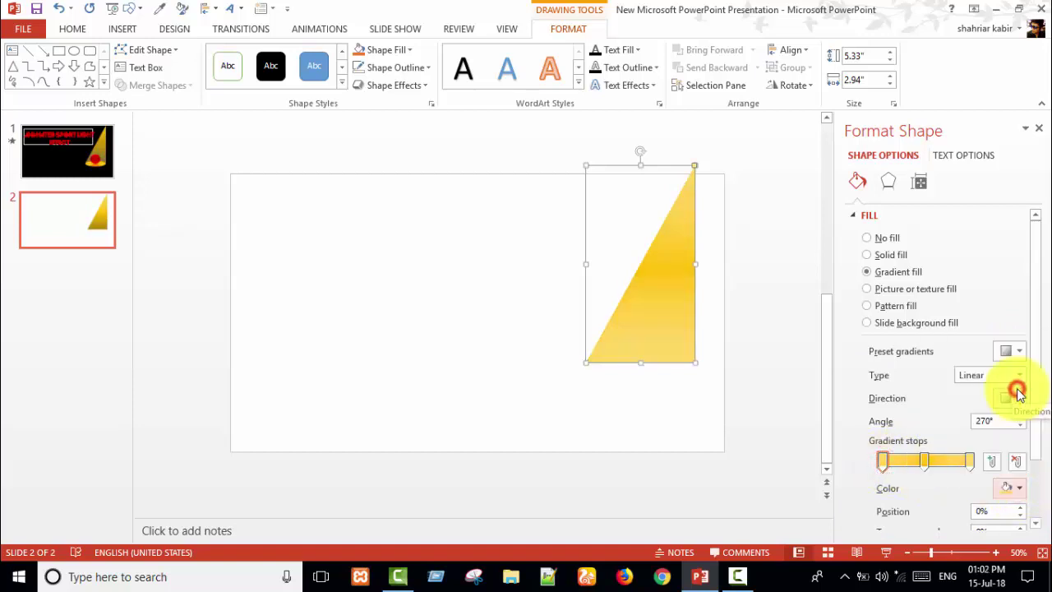
{"action": "scroll", "coordinate": [942, 433], "scroll_direction": "down", "scroll_amount": 1}
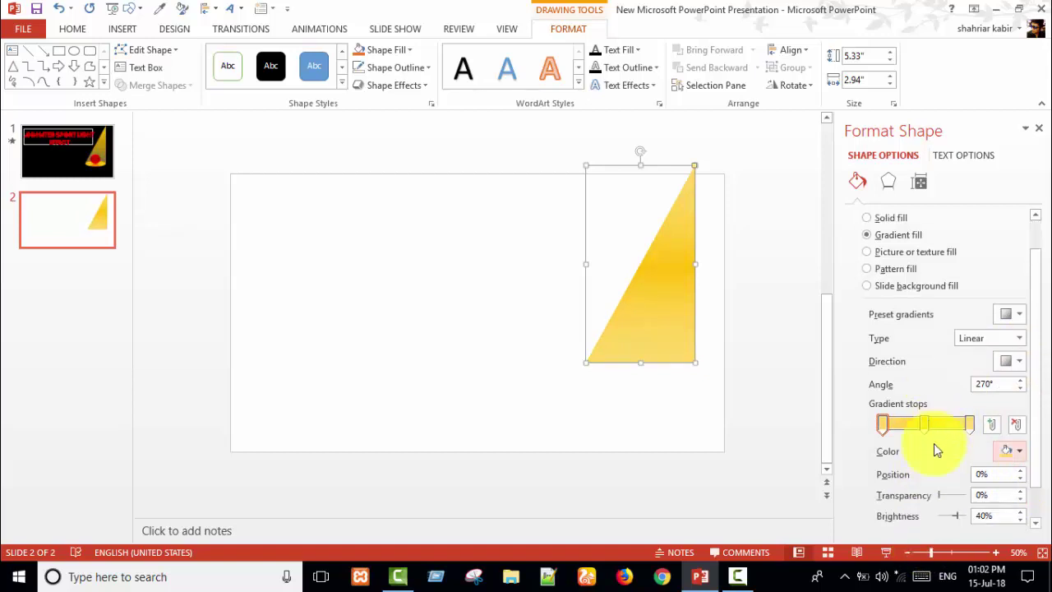
Make the first stop partly transparent and the middle stop yellow at about 20% transparency.
{"action": "left_click_drag", "start_coordinate": [942, 497], "coordinate": [963, 495]}
{"action": "left_click", "coordinate": [926, 428]}
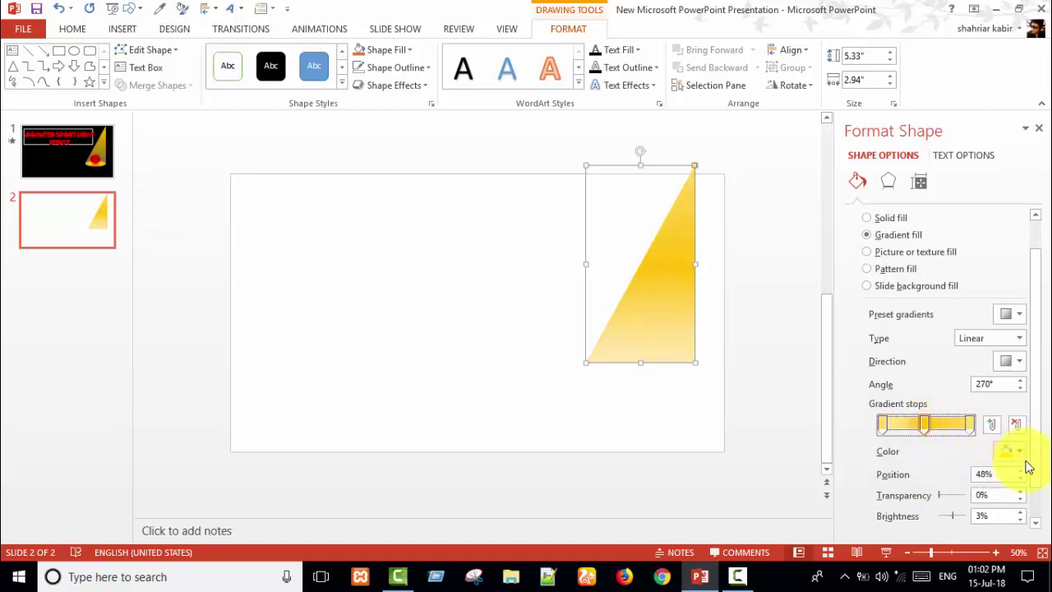
{"action": "left_click", "coordinate": [1021, 453]}
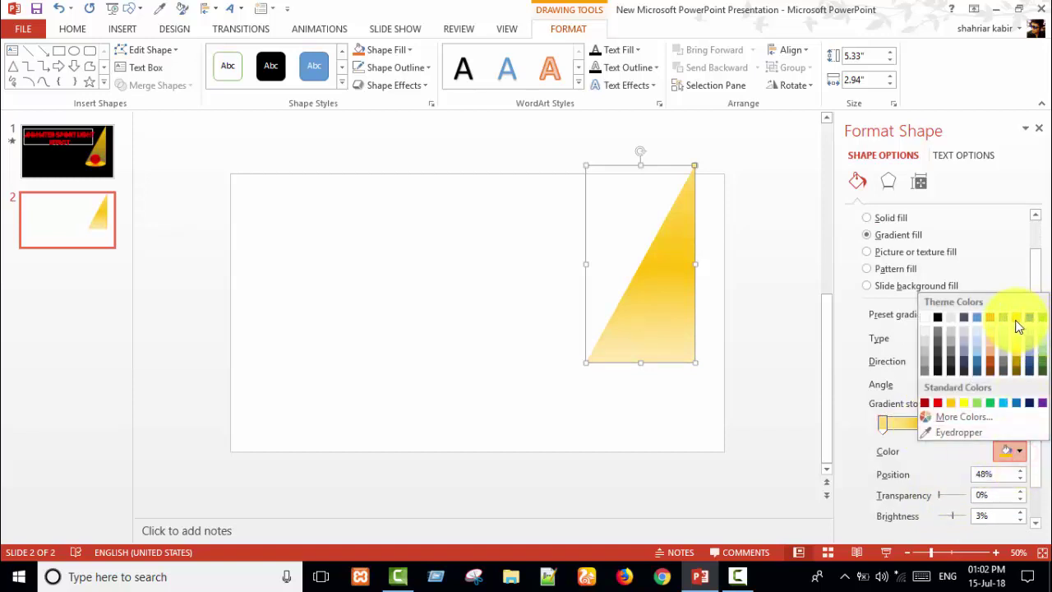
{"action": "left_click", "coordinate": [1016, 319]}
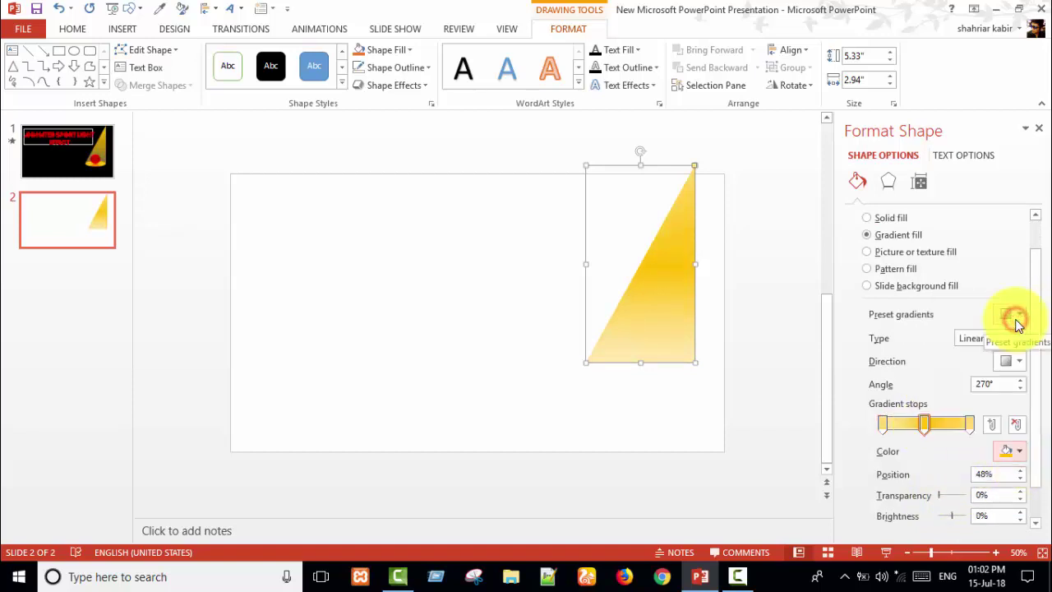
{"action": "left_click", "coordinate": [942, 496]}
{"action": "left_click_drag", "start_coordinate": [950, 496], "coordinate": [954, 497]}
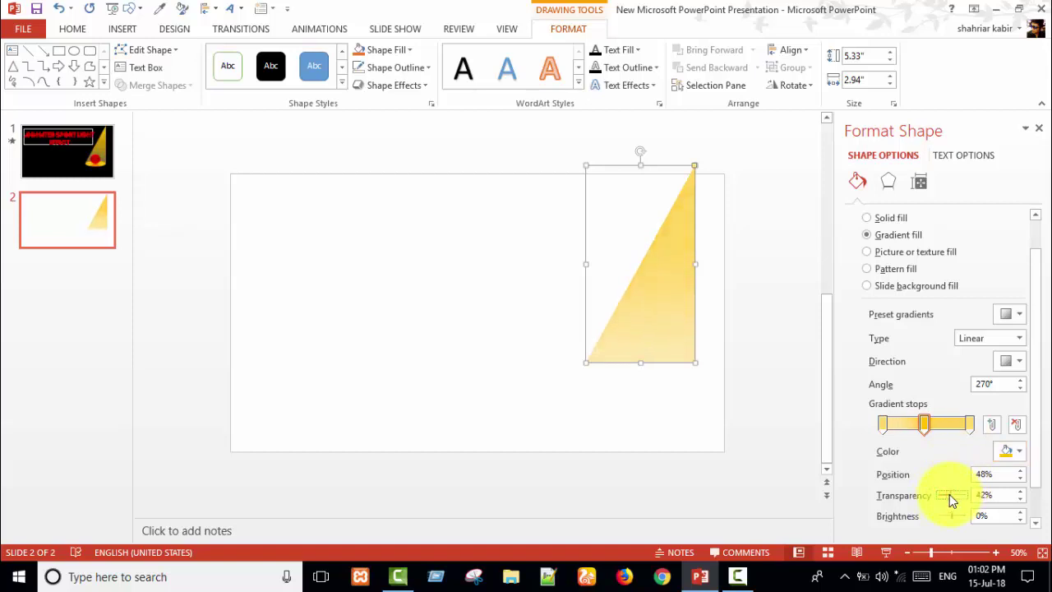
{"action": "left_click", "coordinate": [949, 496]}
{"action": "left_click_drag", "start_coordinate": [946, 495], "coordinate": [944, 498]}
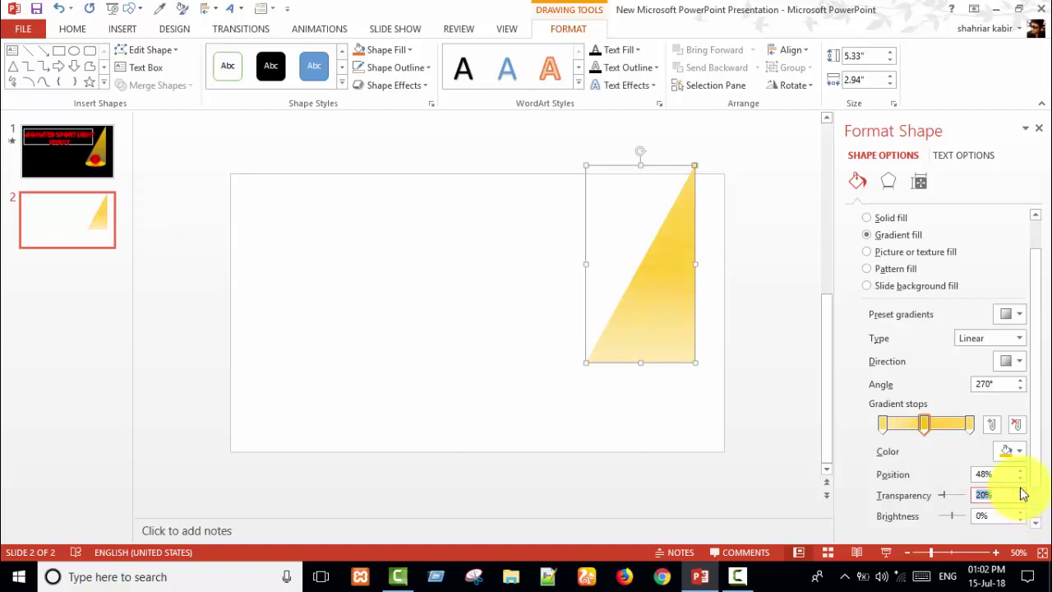
Give the last gradient stop a stronger standard colour and close the Format Shape pane.
{"action": "left_click", "coordinate": [970, 423]}
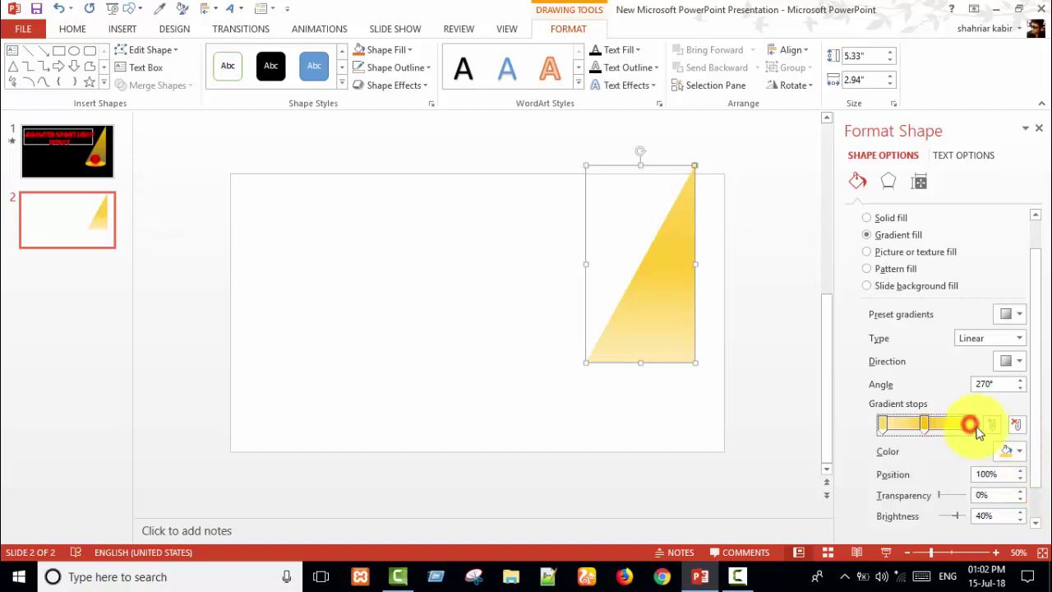
{"action": "left_click", "coordinate": [1023, 450]}
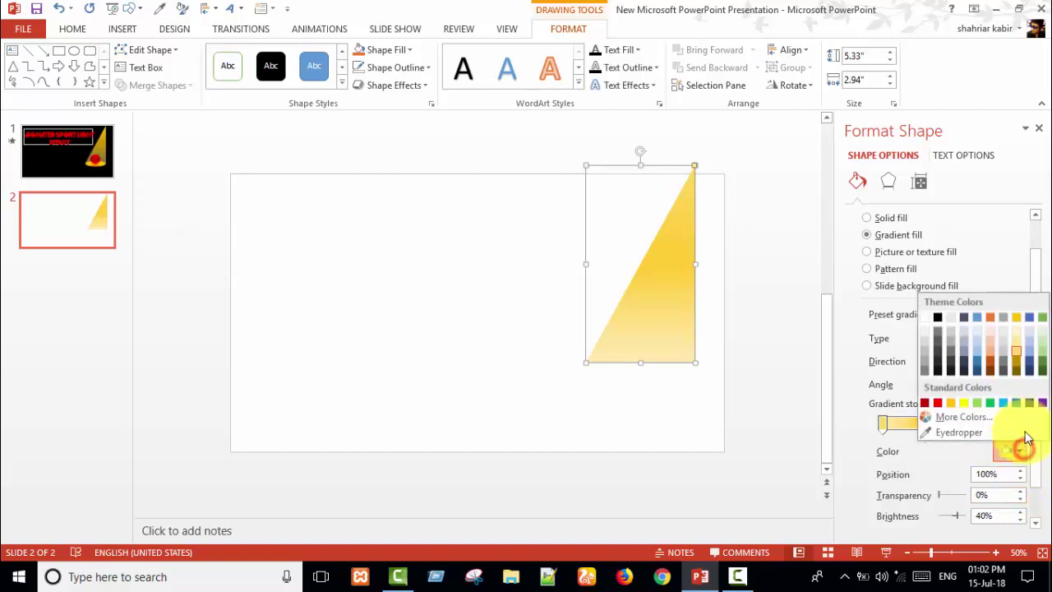
{"action": "left_click", "coordinate": [950, 403]}
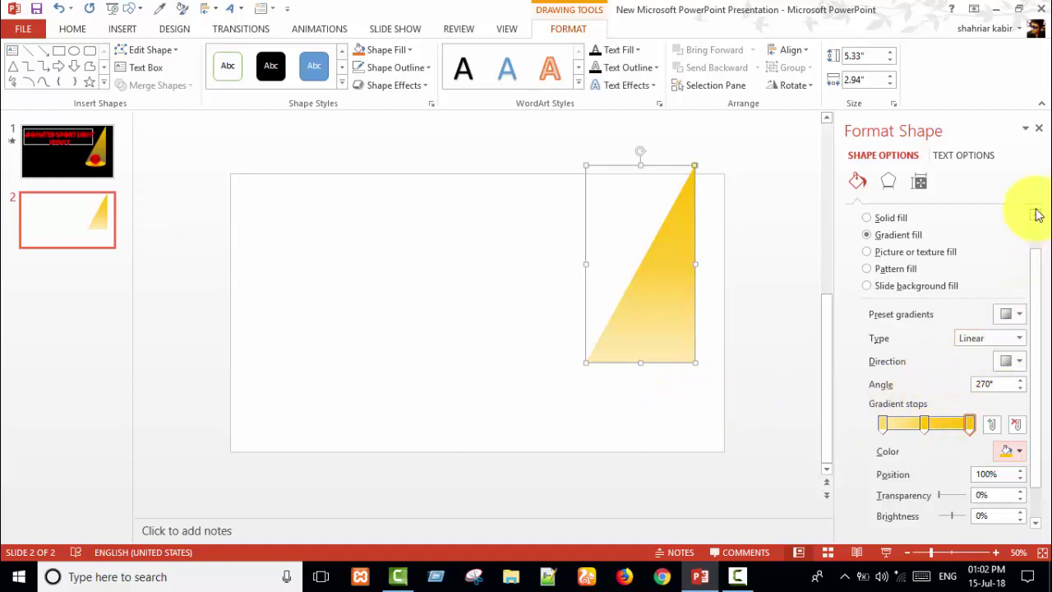
{"action": "left_click", "coordinate": [1035, 129]}
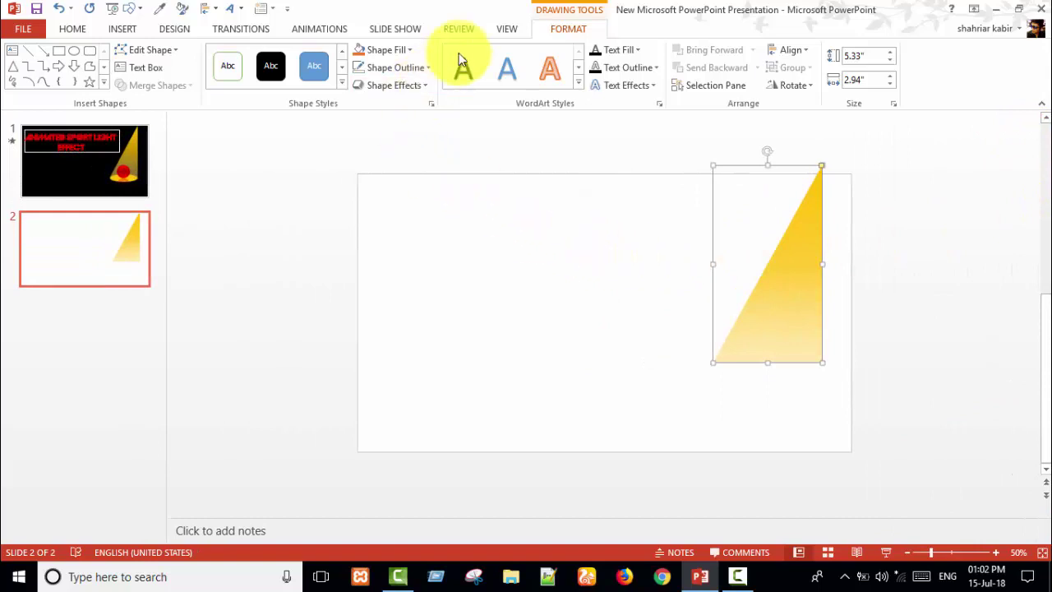
Draw a circle and drop it onto the triangle's lower end.
{"action": "left_click", "coordinate": [127, 31]}
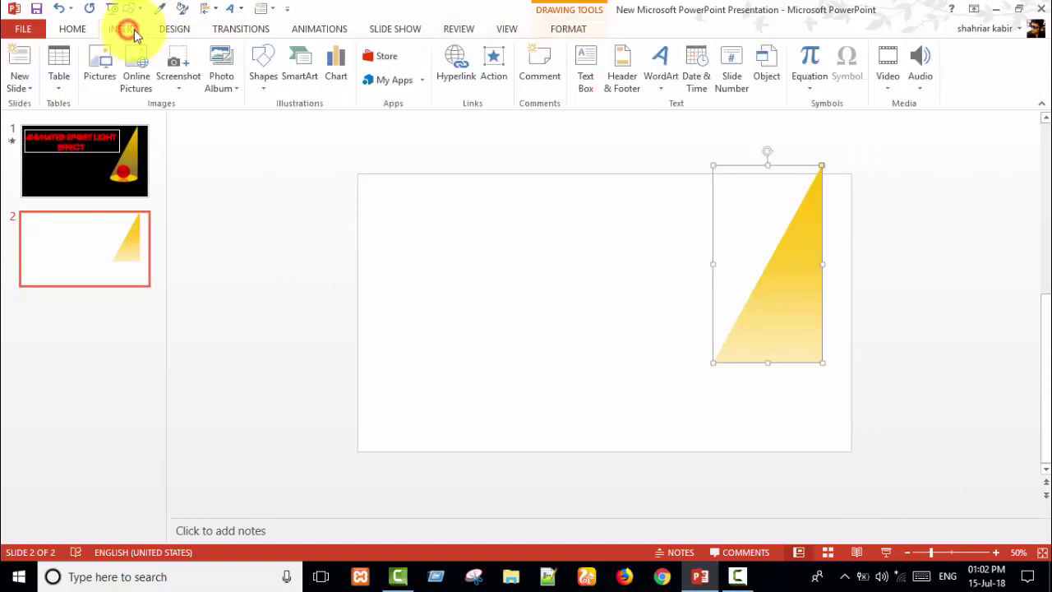
{"action": "left_click", "coordinate": [254, 88]}
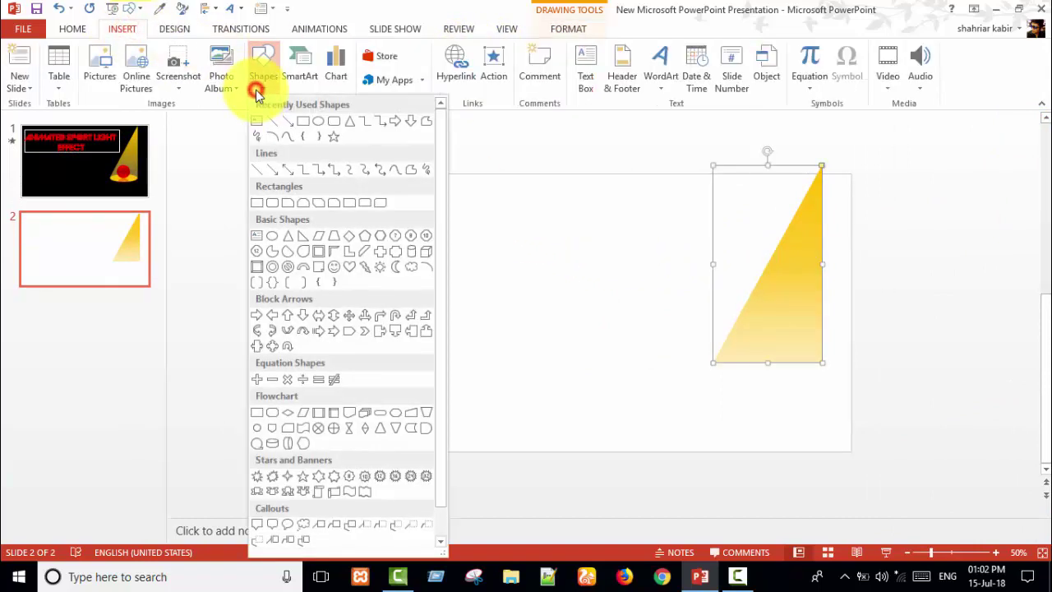
{"action": "left_click", "coordinate": [320, 123]}
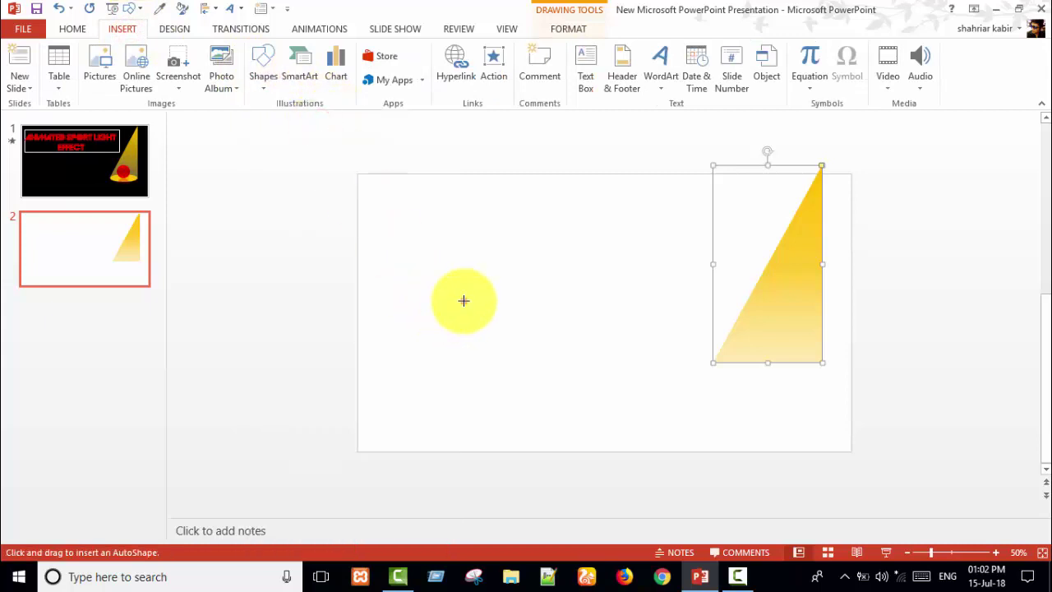
{"action": "left_click_drag", "start_coordinate": [463, 300], "coordinate": [512, 370]}
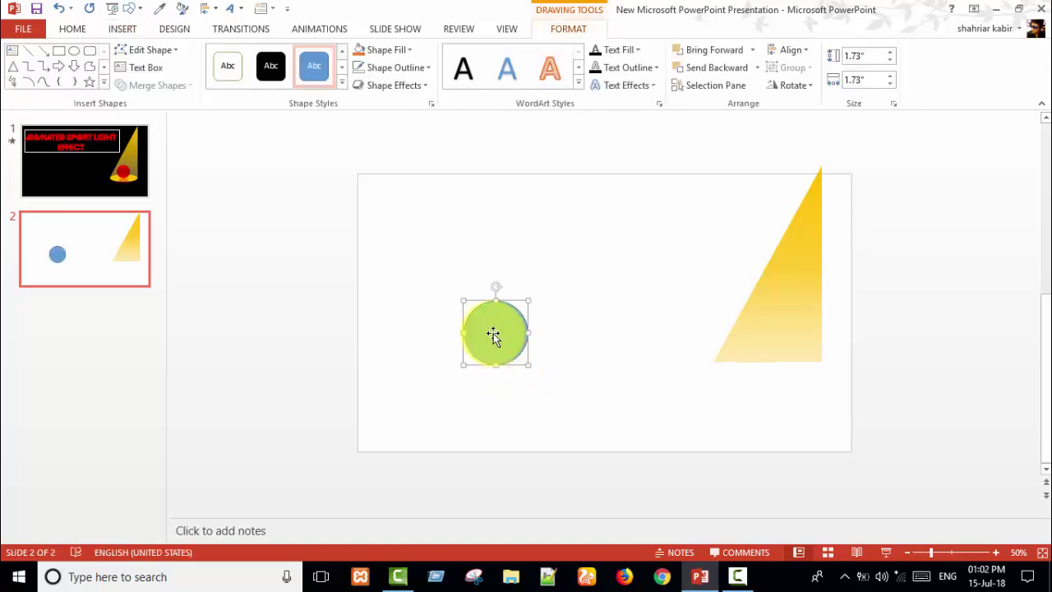
{"action": "left_click_drag", "start_coordinate": [493, 332], "coordinate": [780, 332]}
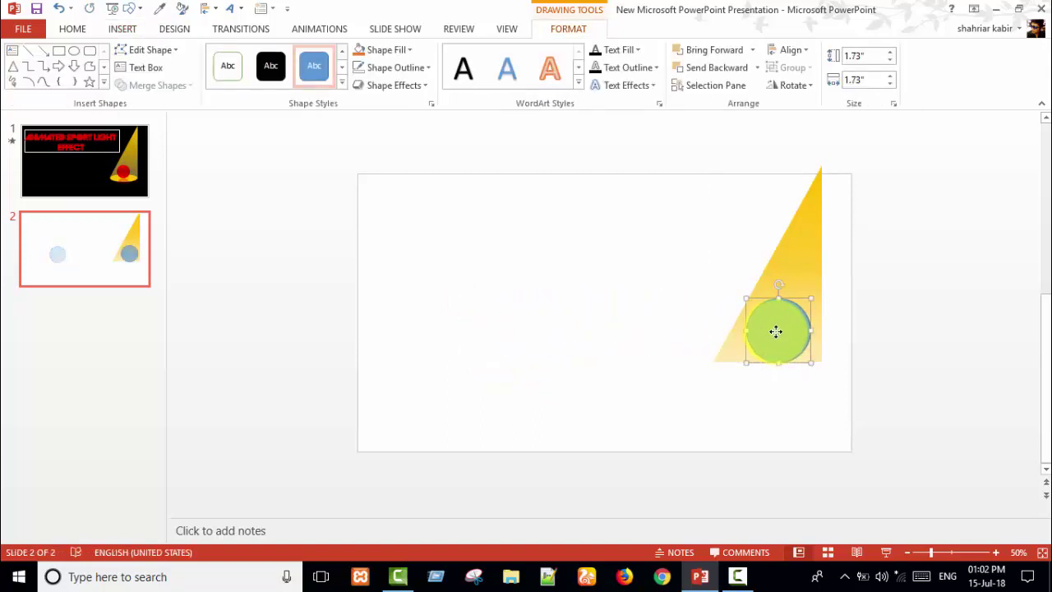
{"action": "left_click_drag", "start_coordinate": [775, 331], "coordinate": [776, 331]}
Remove the circle's outline.
{"action": "left_click", "coordinate": [566, 28]}
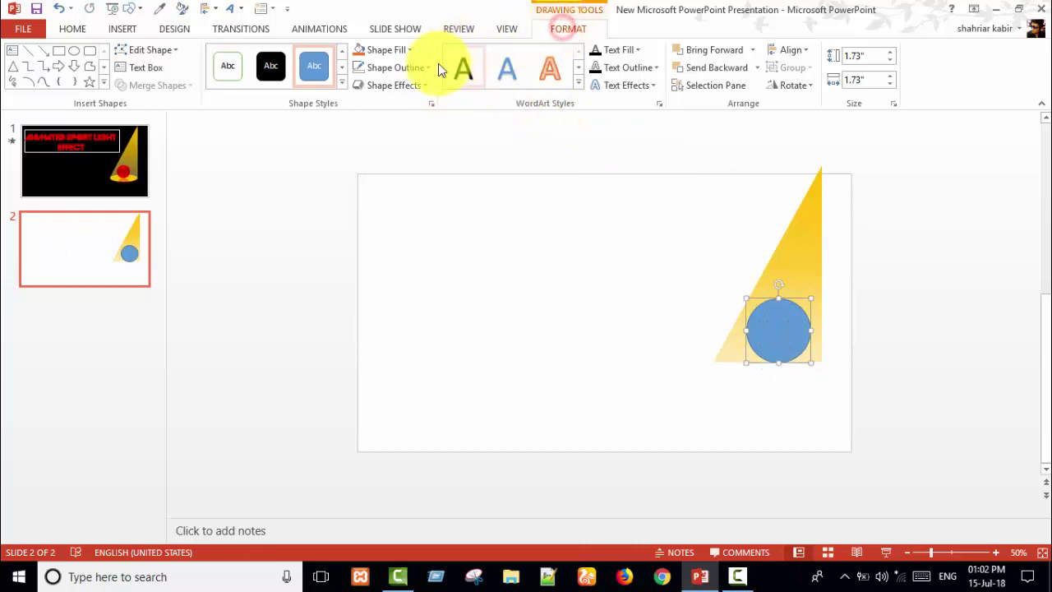
{"action": "left_click", "coordinate": [428, 68]}
{"action": "left_click", "coordinate": [418, 208]}
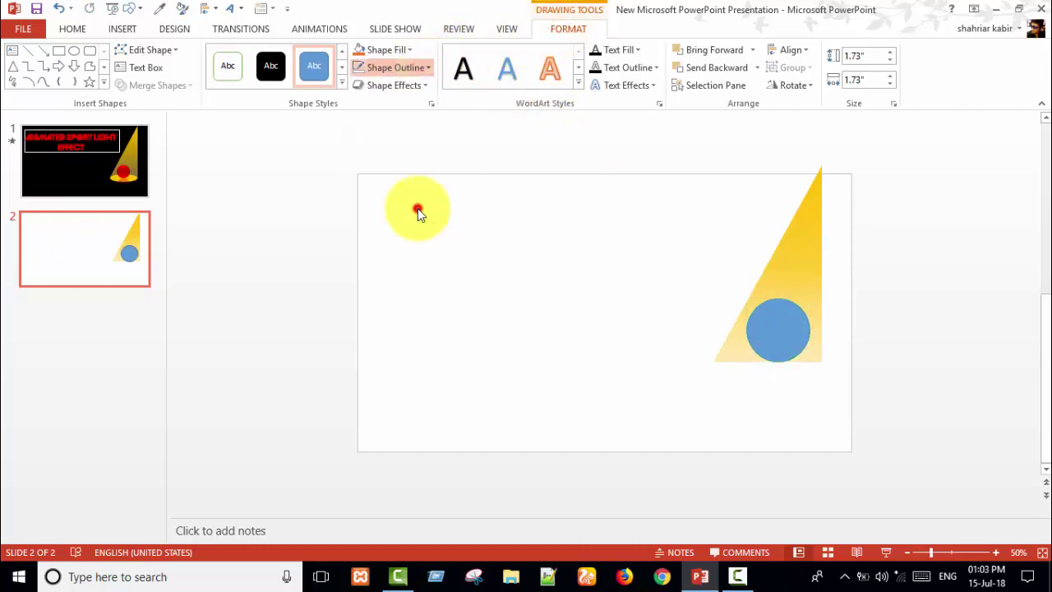
Give the circle a preset gradient fill in Format Shape.
{"action": "right_click", "coordinate": [764, 337]}
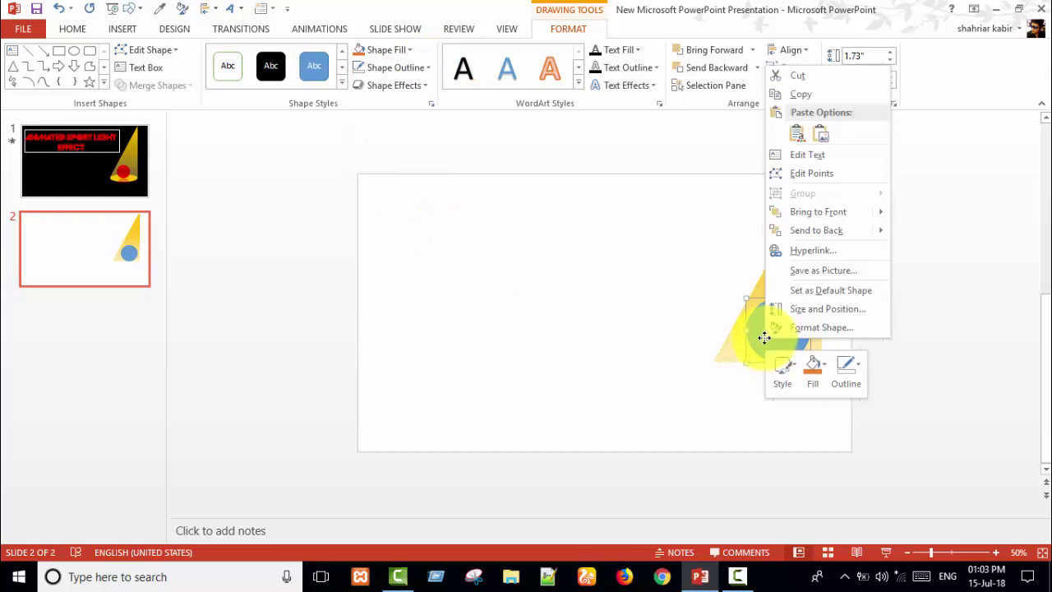
{"action": "left_click", "coordinate": [811, 327]}
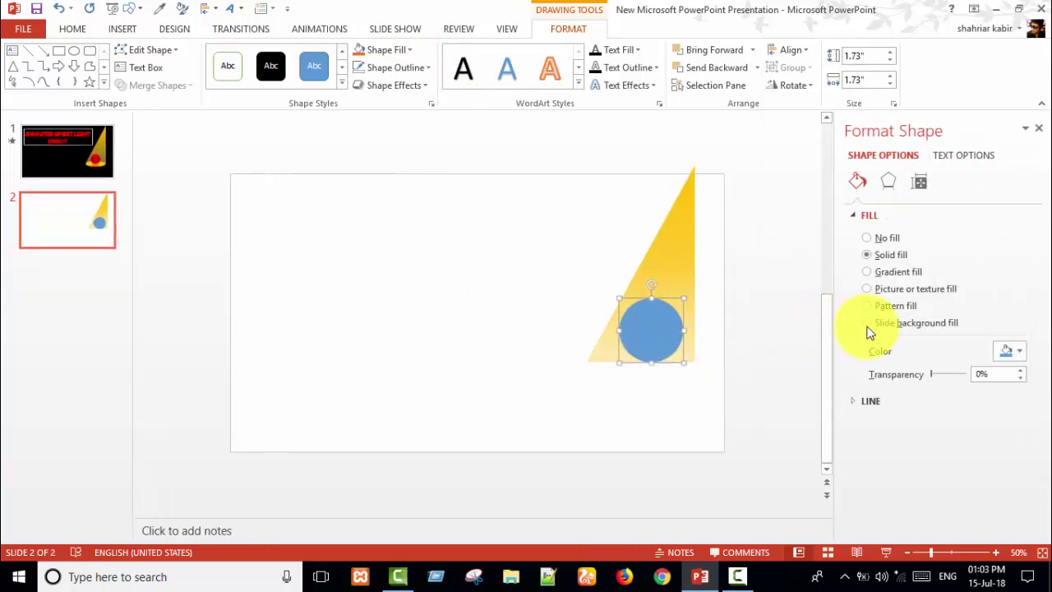
{"action": "left_click", "coordinate": [880, 271]}
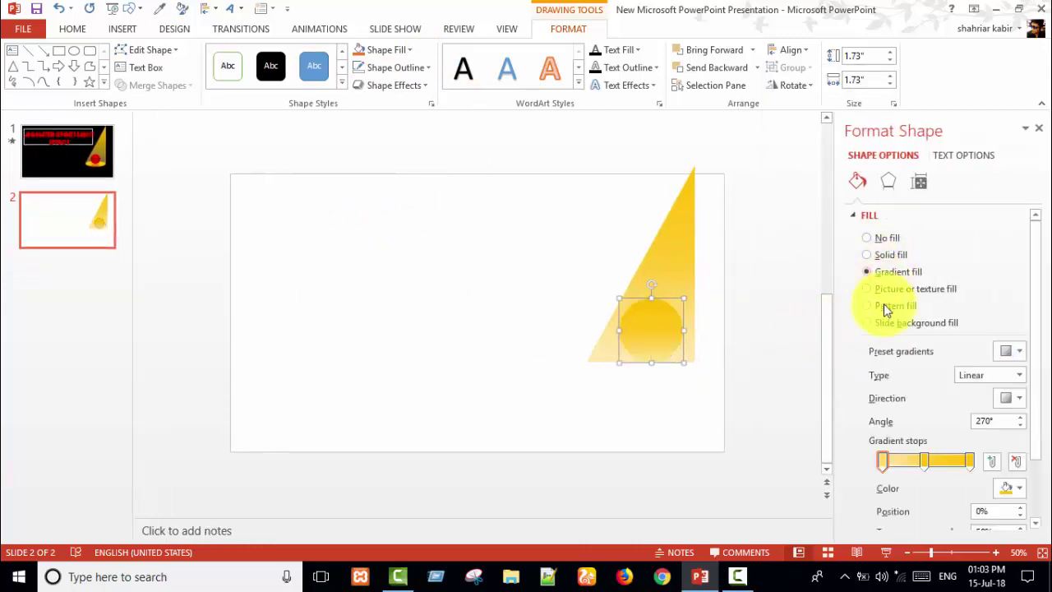
{"action": "left_click", "coordinate": [1009, 351]}
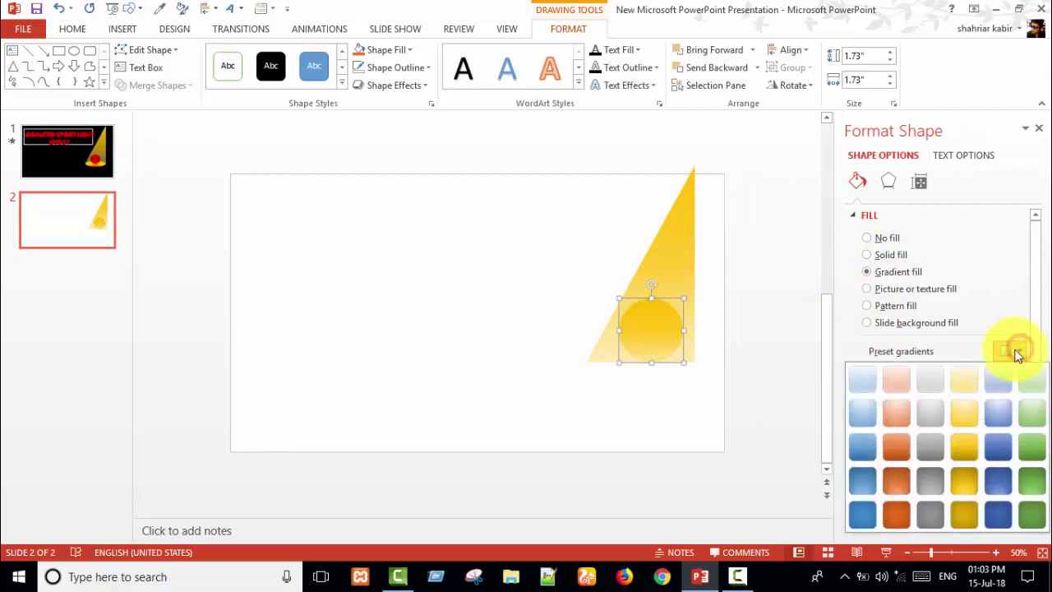
{"action": "left_click", "coordinate": [893, 449]}
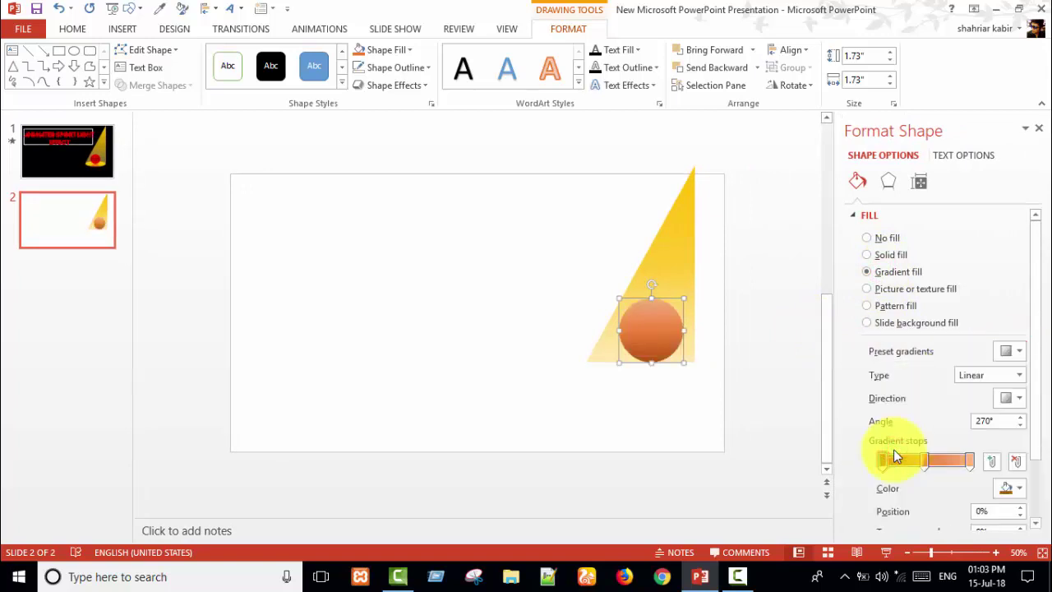
Set the first, middle and last gradient stops all to red.
{"action": "left_click", "coordinate": [1021, 490]}
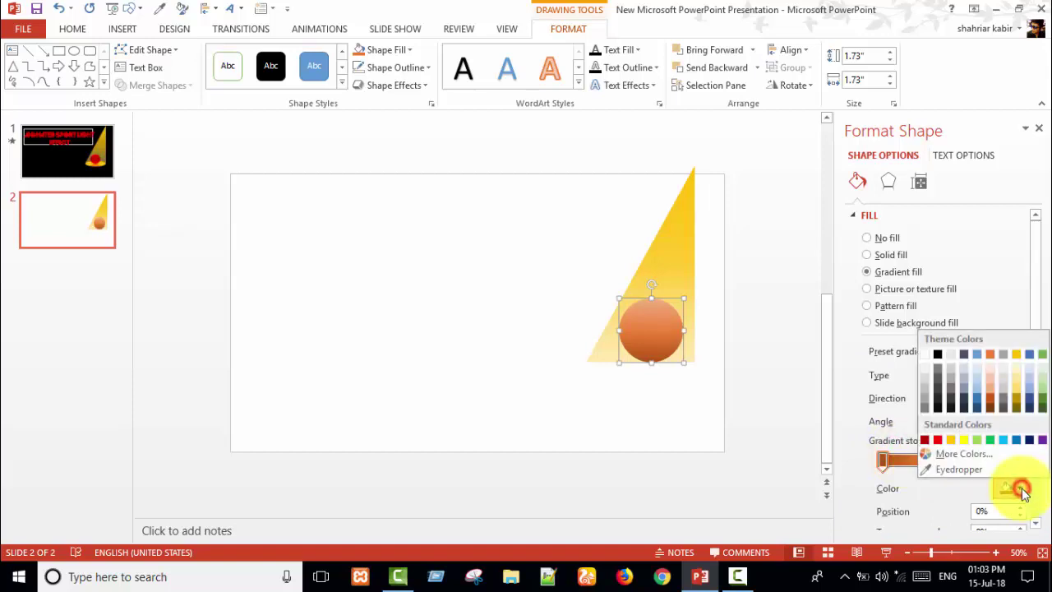
{"action": "left_click", "coordinate": [938, 442]}
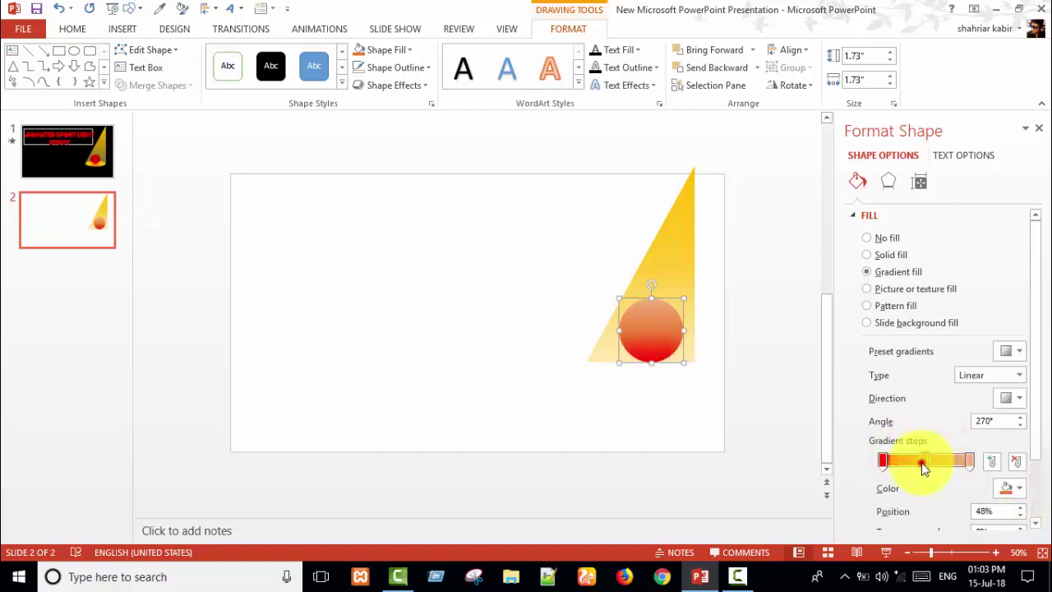
{"action": "left_click", "coordinate": [1016, 488]}
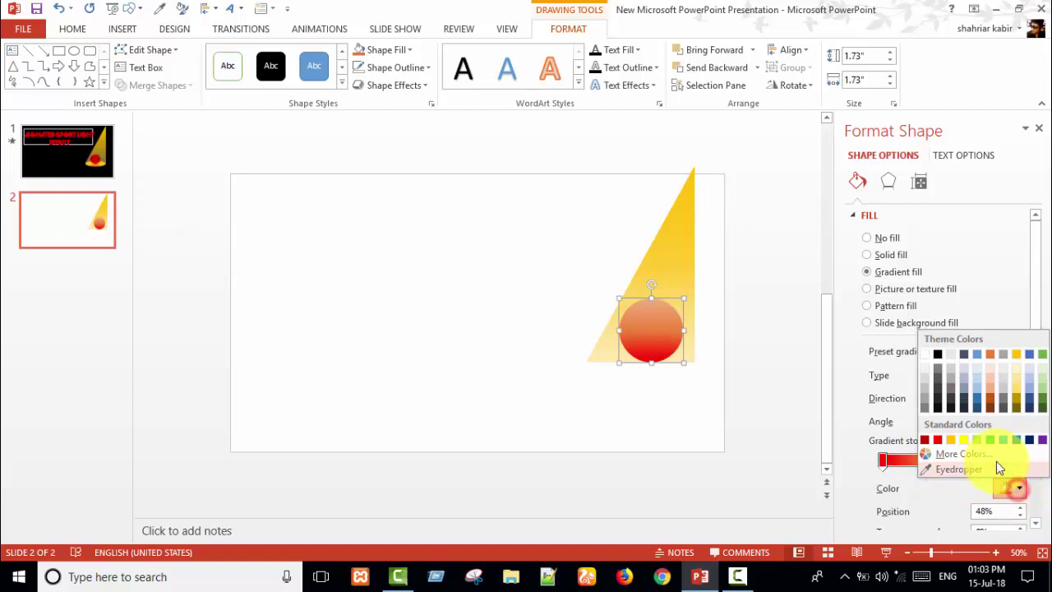
{"action": "left_click", "coordinate": [928, 439]}
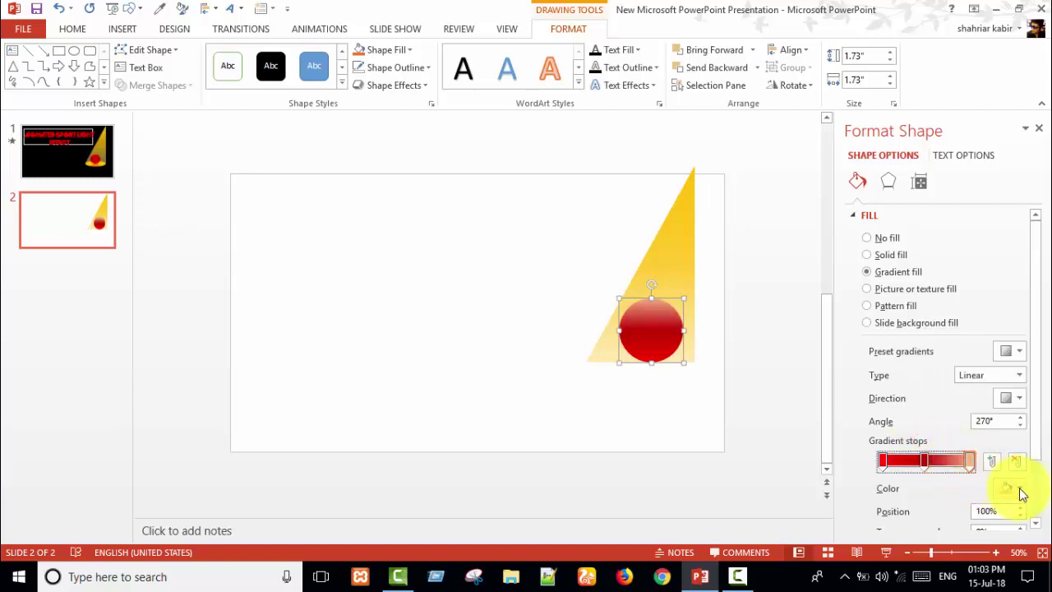
{"action": "left_click", "coordinate": [1016, 488]}
{"action": "left_click", "coordinate": [939, 442]}
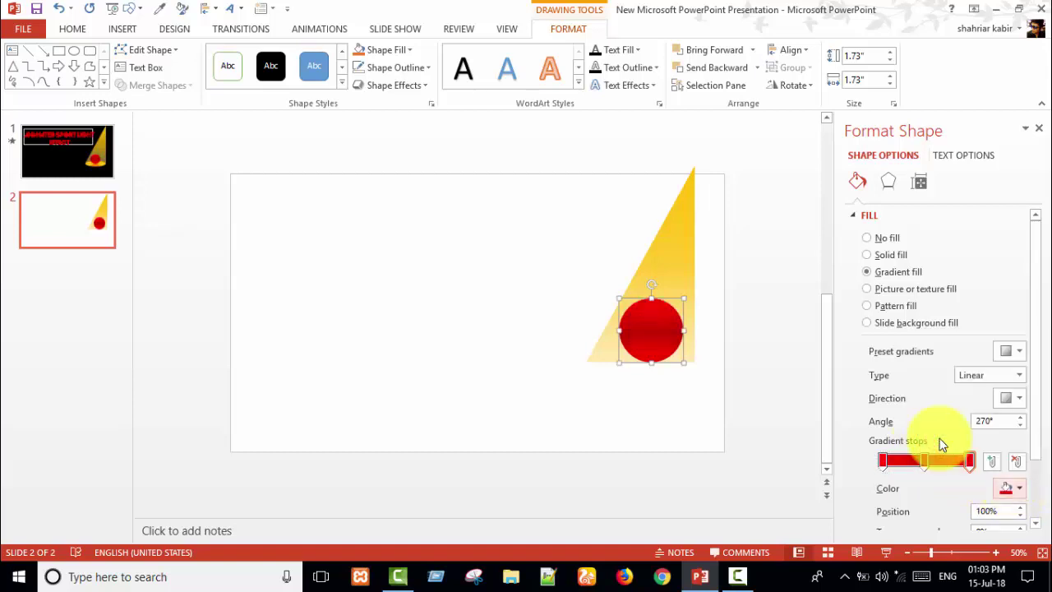
Add a reflection preset (50% transparency, 90% size) beneath the red ball and close the pane.
{"action": "left_click", "coordinate": [888, 181]}
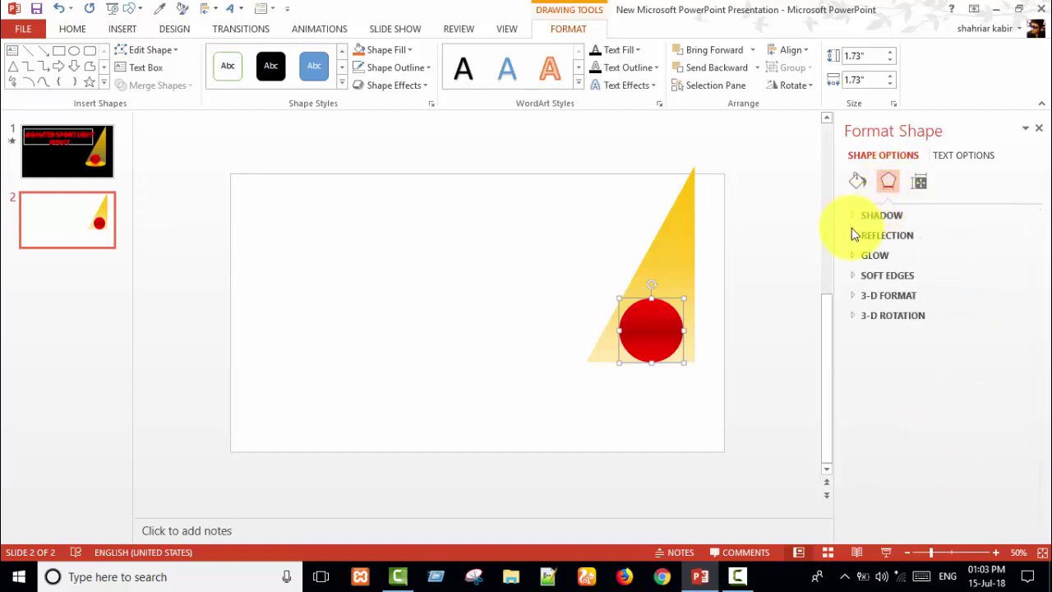
{"action": "left_click", "coordinate": [864, 237]}
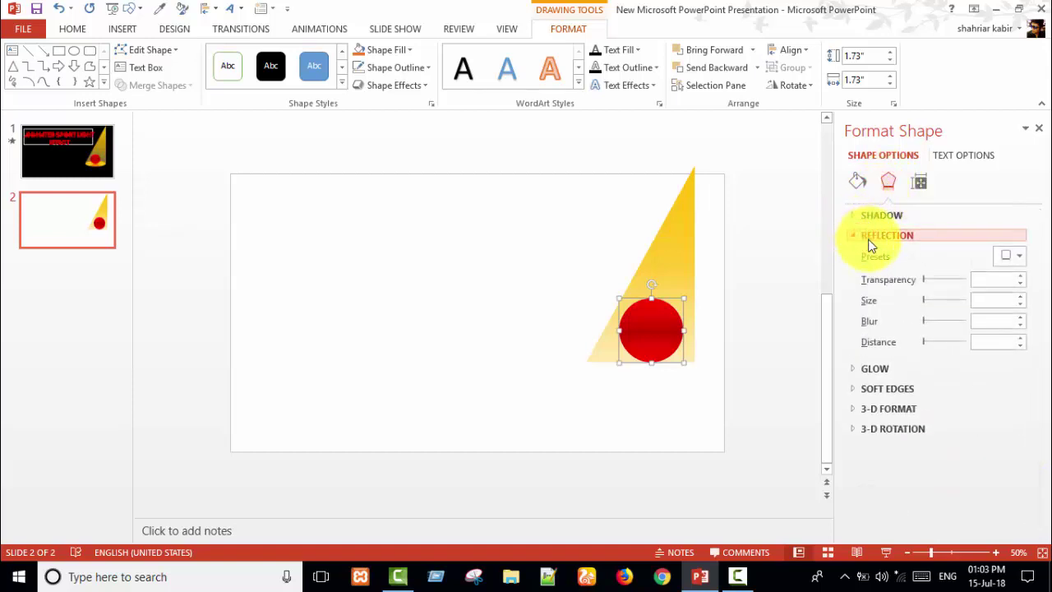
{"action": "left_click", "coordinate": [1018, 256]}
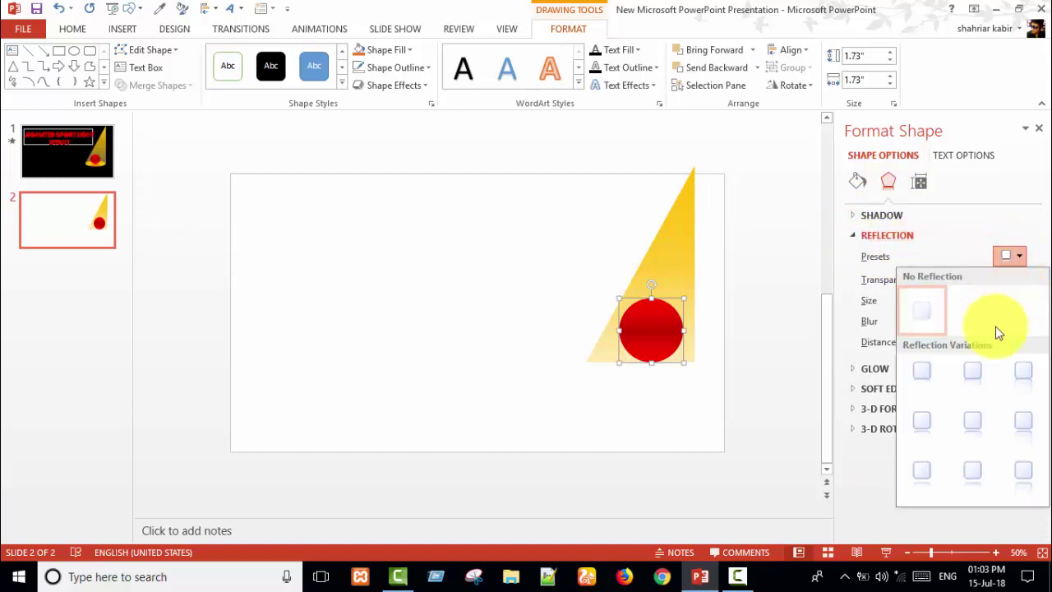
{"action": "left_click", "coordinate": [1023, 372]}
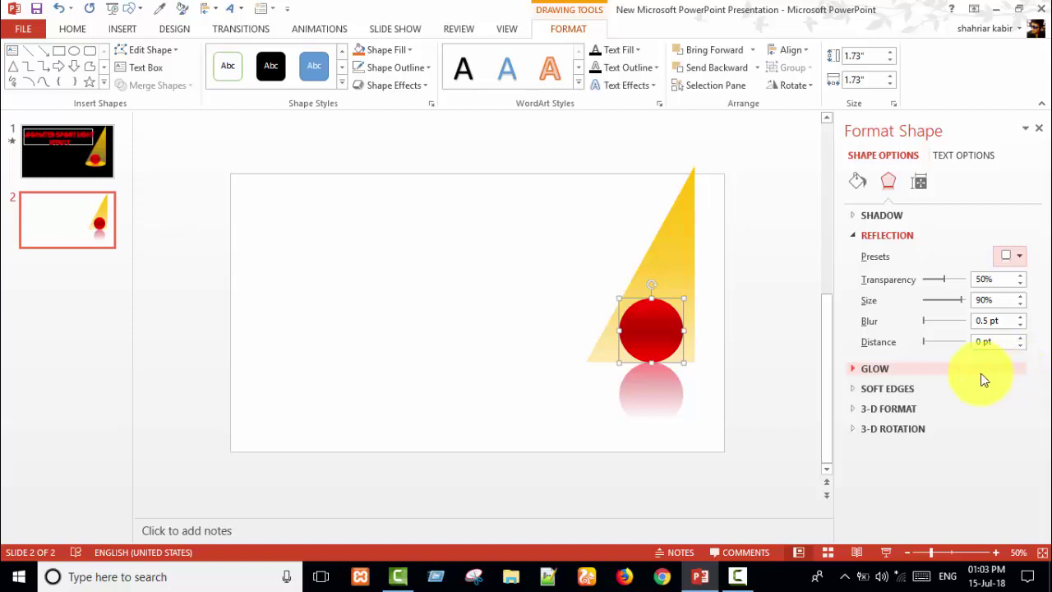
{"action": "left_click", "coordinate": [1038, 129]}
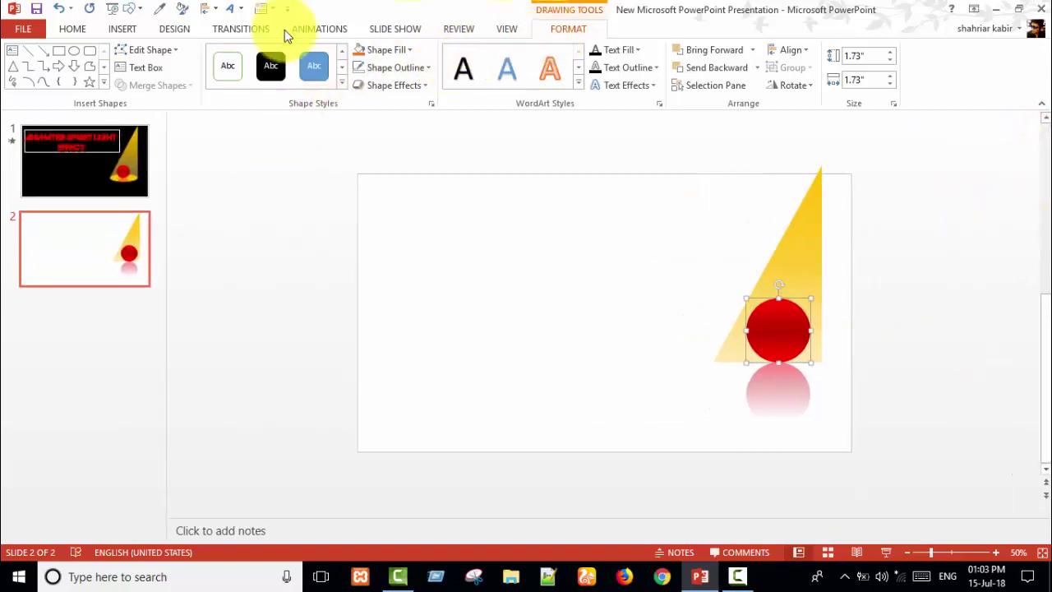
Draw a flat gold oval without outline at the beam's base.
{"action": "left_click", "coordinate": [127, 29]}
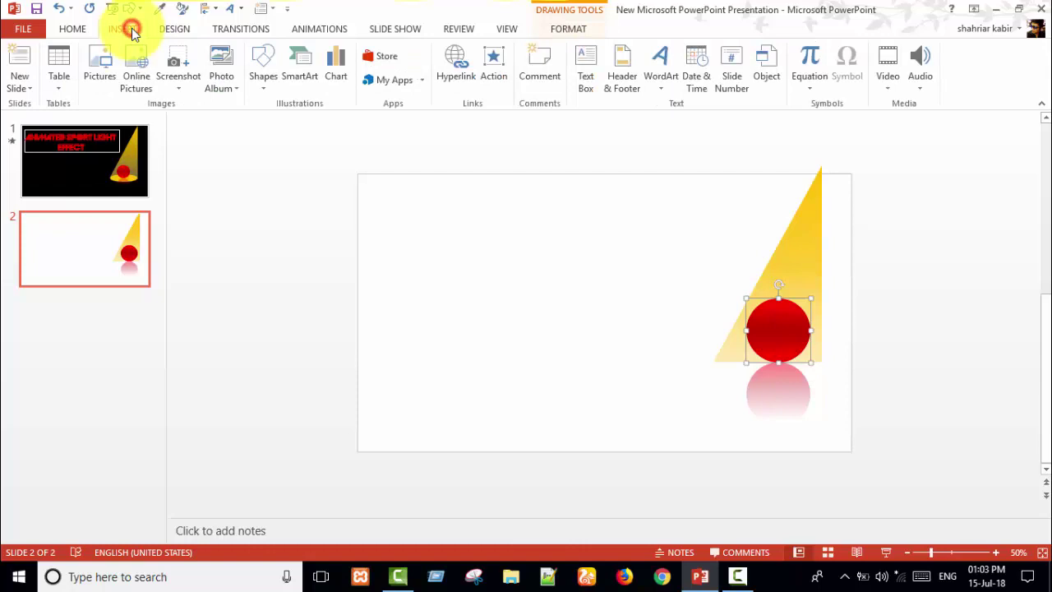
{"action": "left_click", "coordinate": [262, 73]}
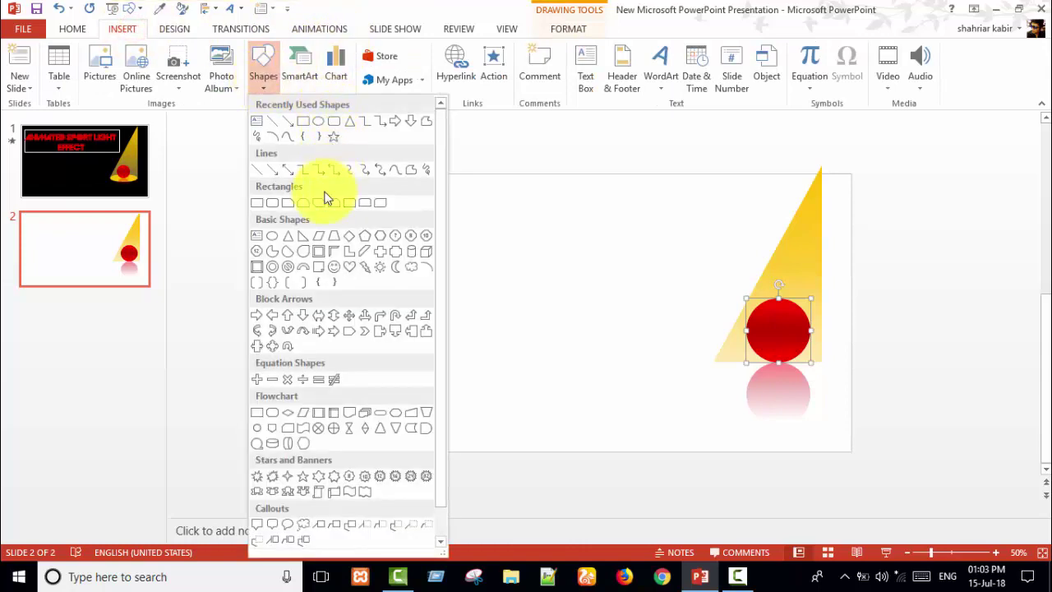
{"action": "left_click", "coordinate": [319, 121]}
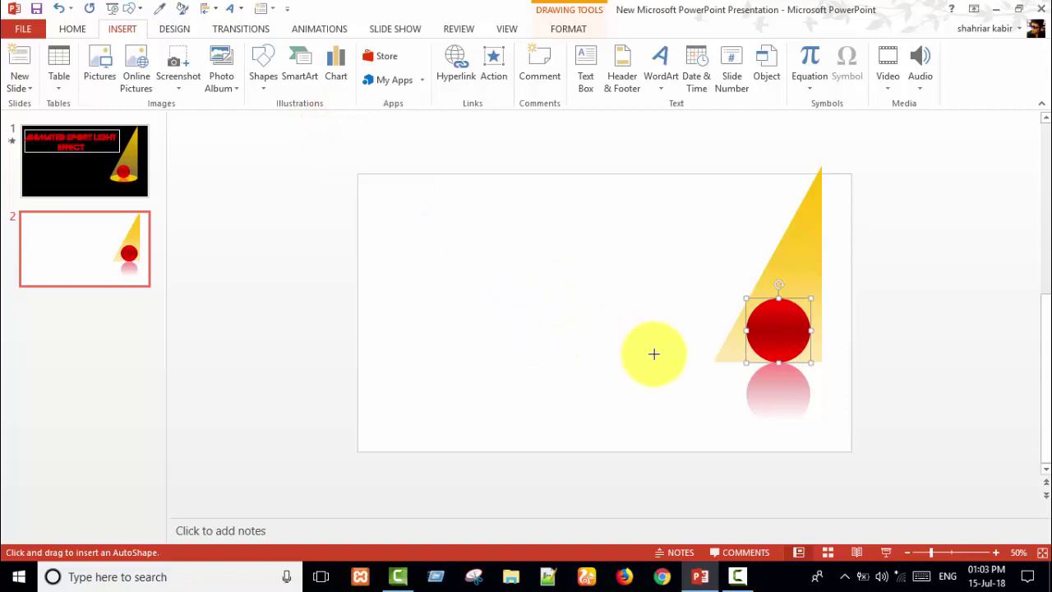
{"action": "mouse_move", "coordinate": [716, 359]}
{"action": "left_mouse_down"}
{"action": "mouse_move", "coordinate": [766, 386]}
{"action": "mouse_move", "coordinate": [815, 375]}
{"action": "mouse_move", "coordinate": [772, 368]}
{"action": "left_mouse_up"}
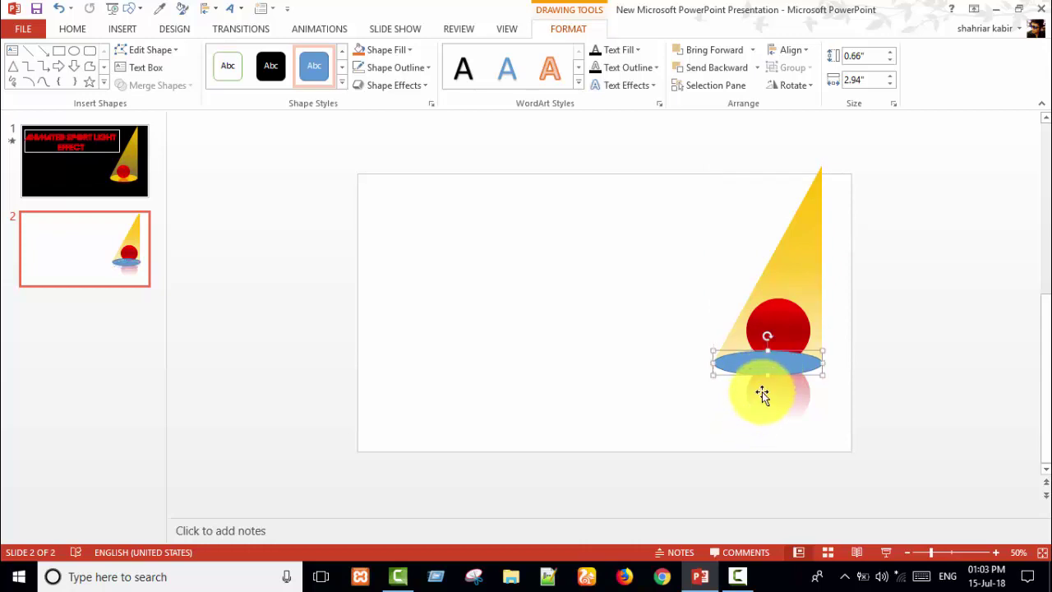
{"action": "left_click", "coordinate": [579, 33]}
{"action": "left_click", "coordinate": [392, 68]}
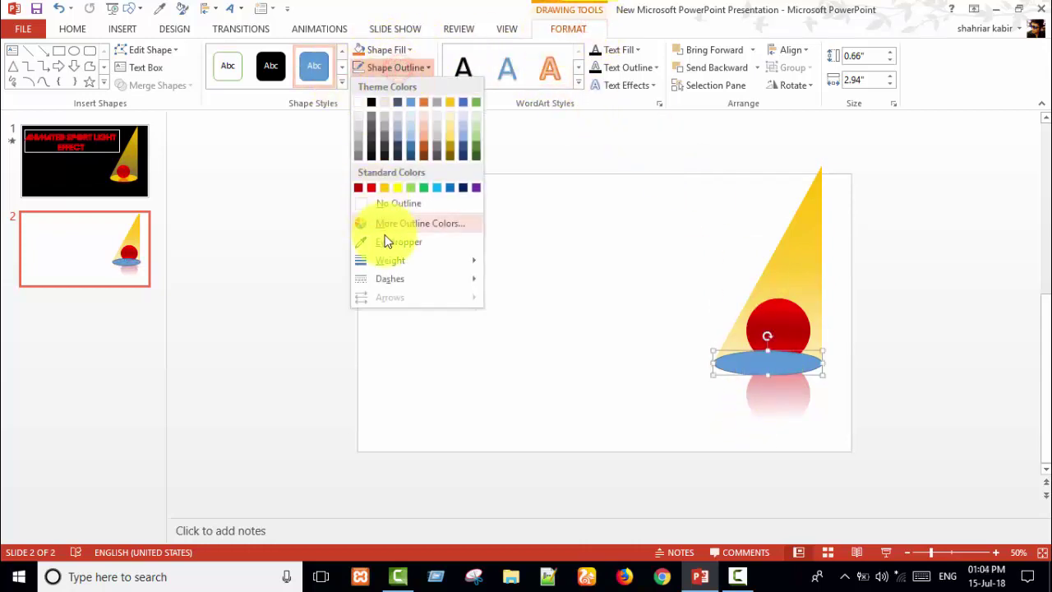
{"action": "left_click", "coordinate": [400, 210]}
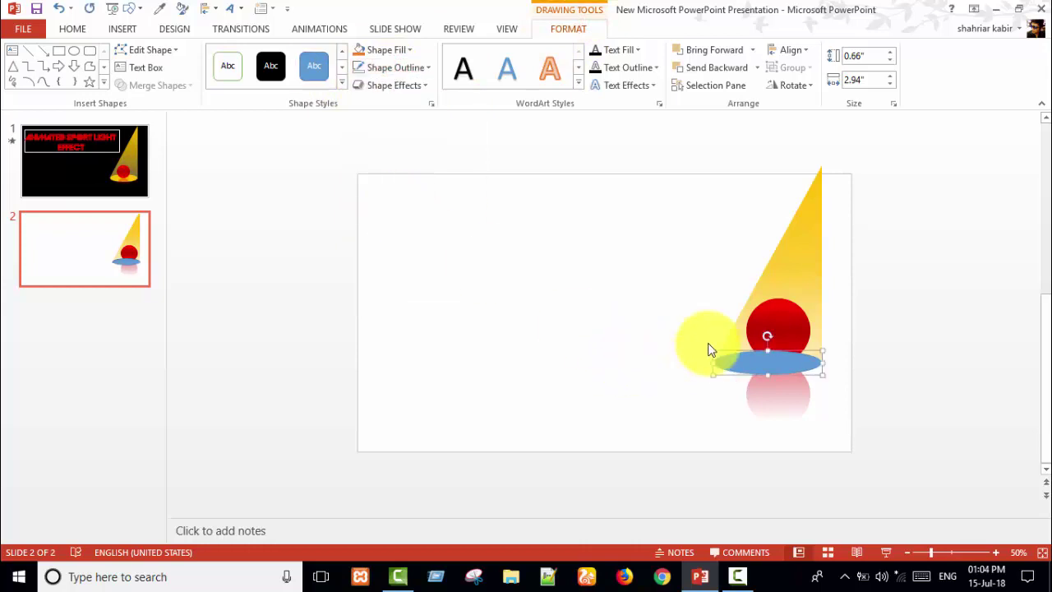
{"action": "left_click", "coordinate": [398, 49]}
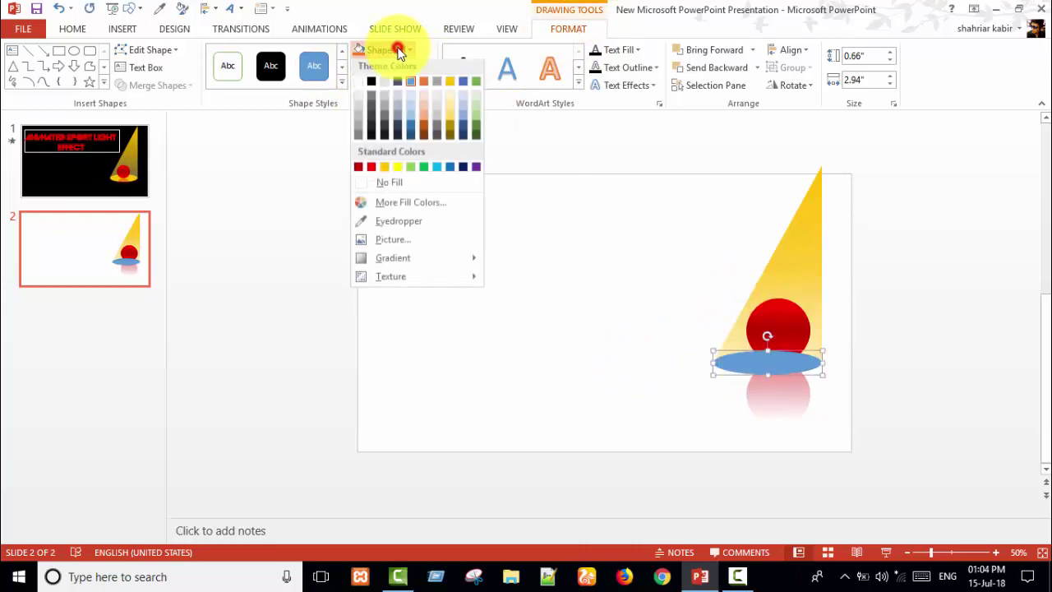
{"action": "left_click", "coordinate": [387, 171]}
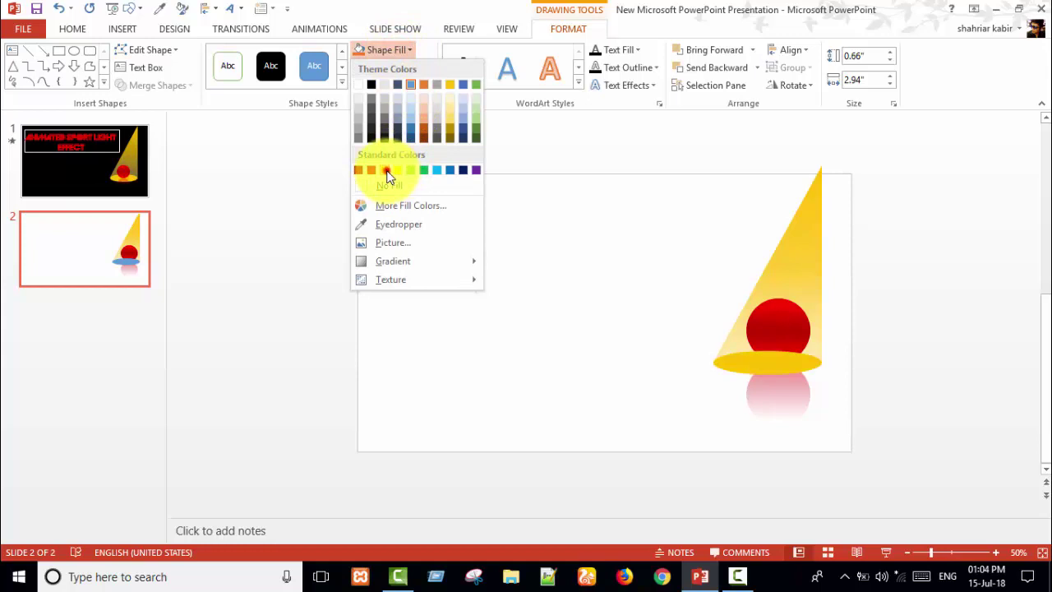
Bring the red ball to the front, in front of the yellow beam.
{"action": "left_click", "coordinate": [699, 393]}
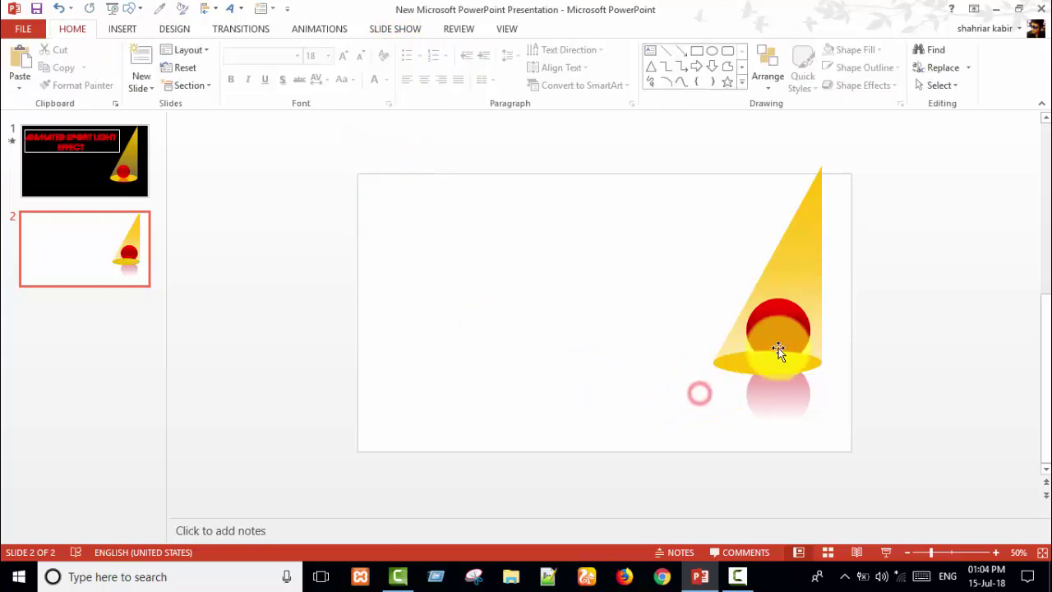
{"action": "left_click", "coordinate": [788, 328]}
{"action": "right_click", "coordinate": [790, 329]}
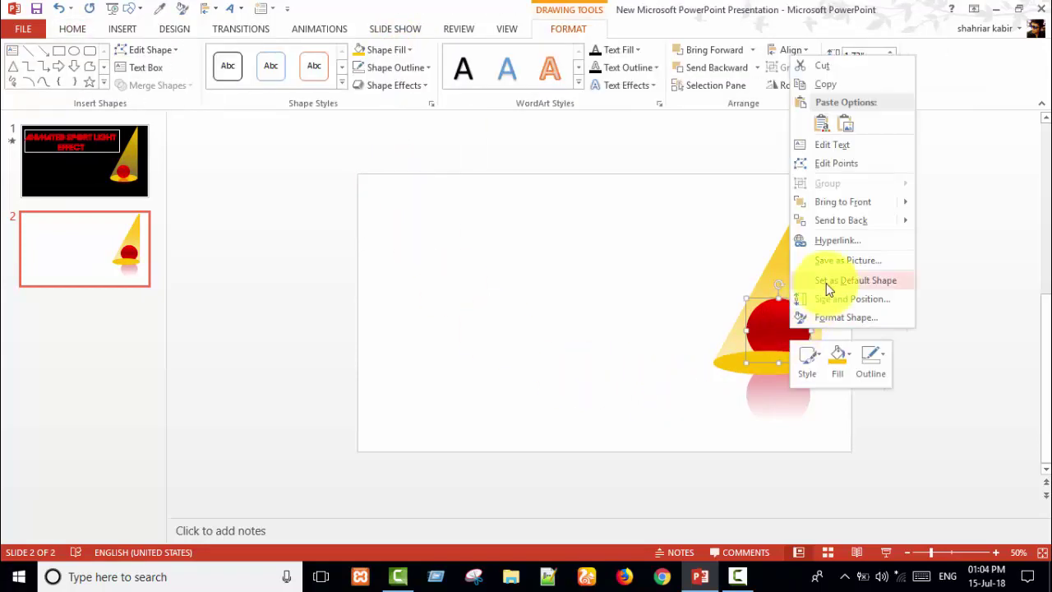
{"action": "left_click", "coordinate": [841, 202]}
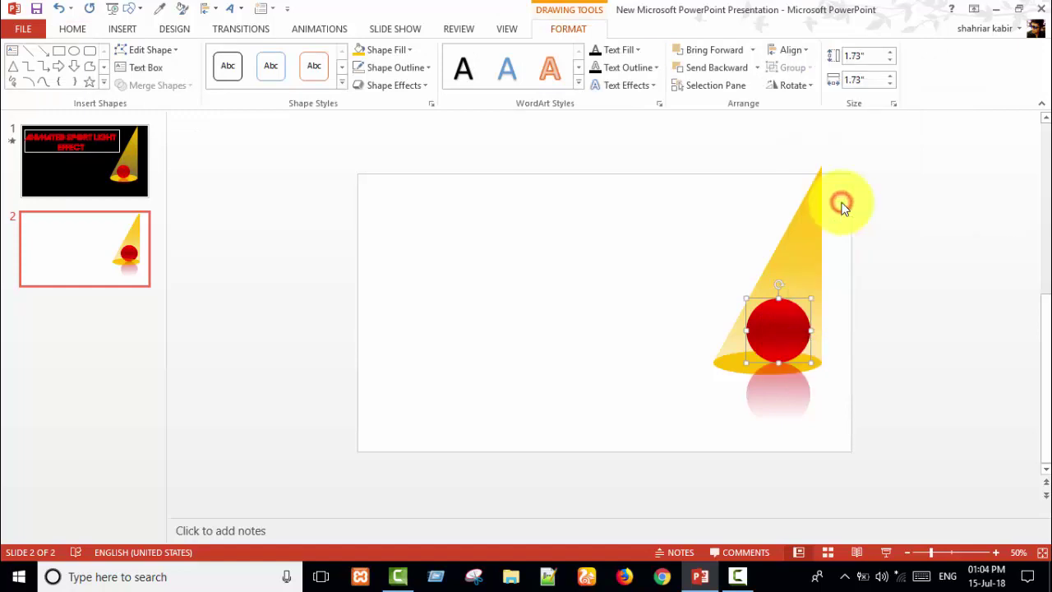
{"action": "left_click", "coordinate": [608, 273]}
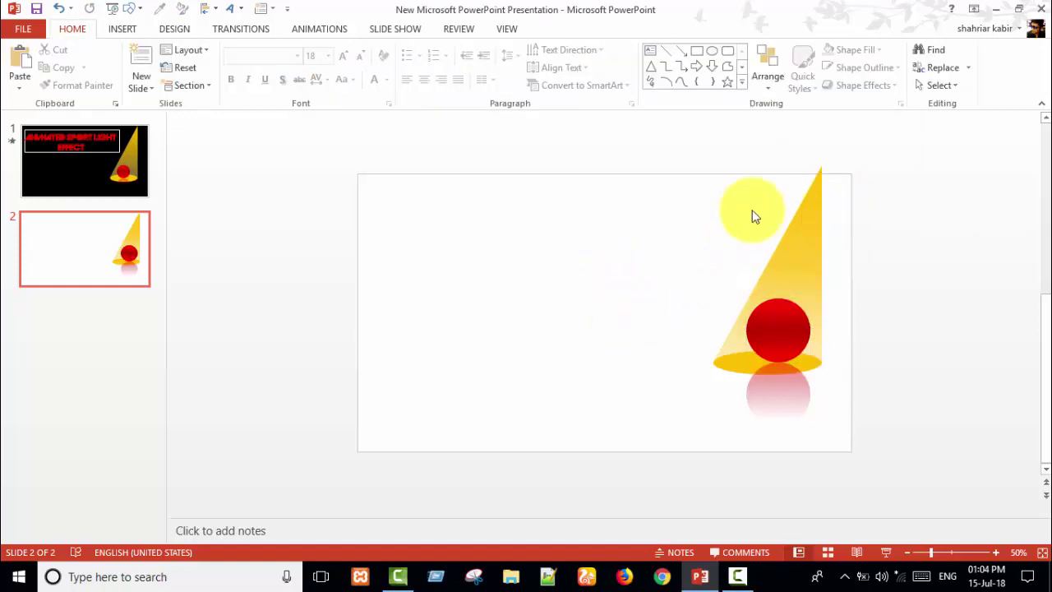
Set the slide background to solid black.
{"action": "right_click", "coordinate": [480, 266]}
{"action": "left_click", "coordinate": [533, 391]}
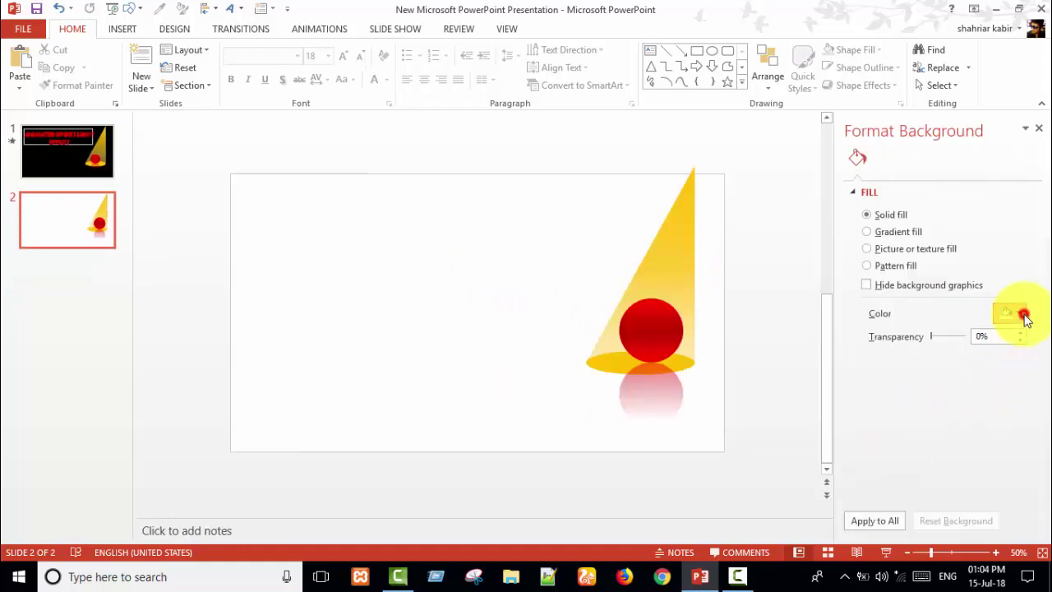
{"action": "left_click", "coordinate": [1022, 314]}
{"action": "left_click", "coordinate": [936, 364]}
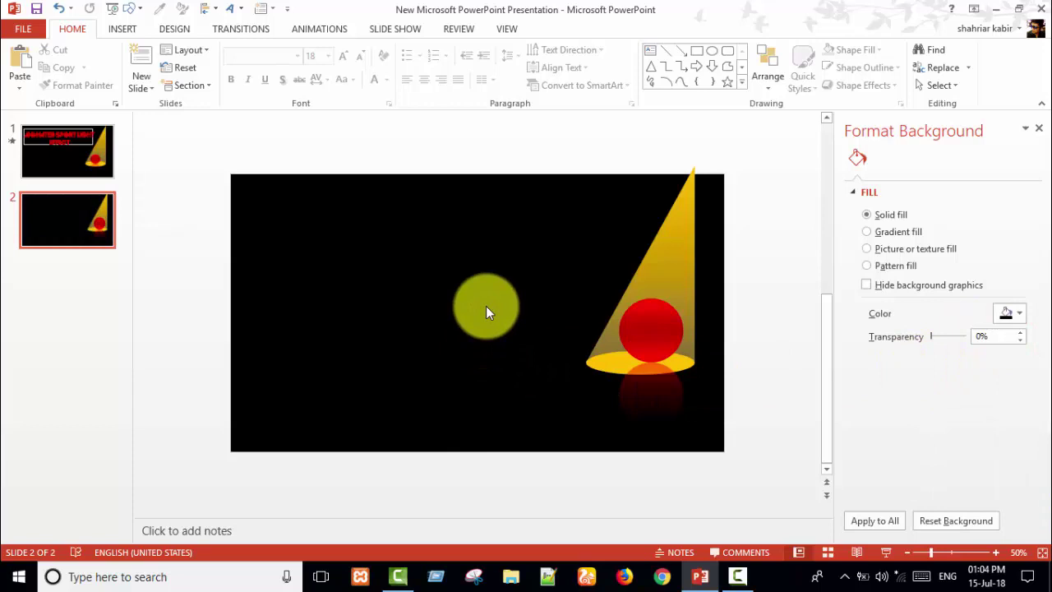
Select the cone, ball and oval together and nudge them further right.
{"action": "mouse_move", "coordinate": [500, 153]}
{"action": "left_mouse_down"}
{"action": "mouse_move", "coordinate": [751, 457]}
{"action": "mouse_move", "coordinate": [755, 422]}
{"action": "left_mouse_up"}
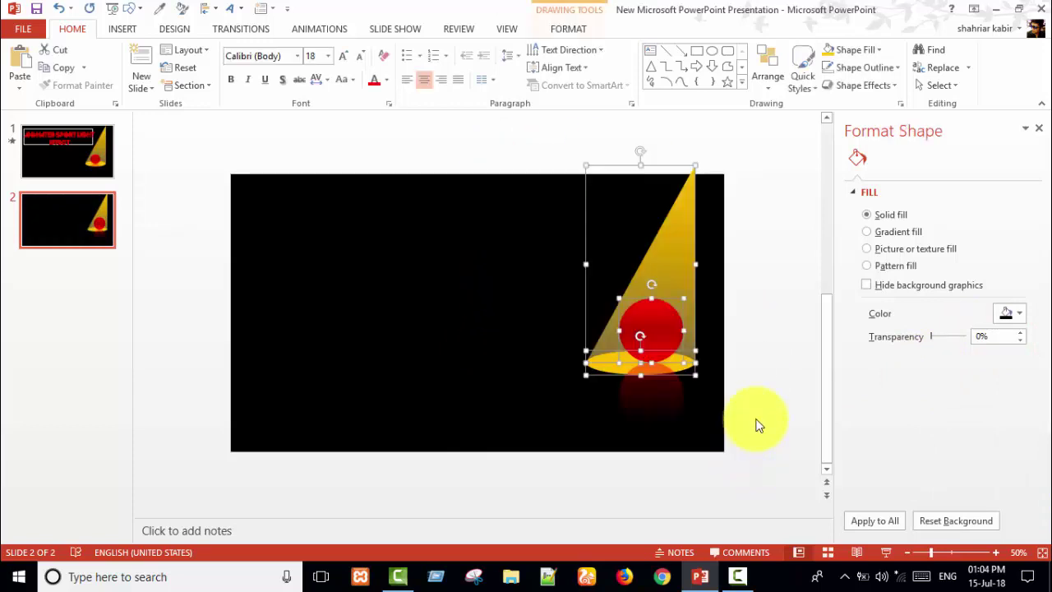
{"action": "left_click_drag", "start_coordinate": [674, 244], "coordinate": [685, 243]}
{"action": "left_click", "coordinate": [767, 347]}
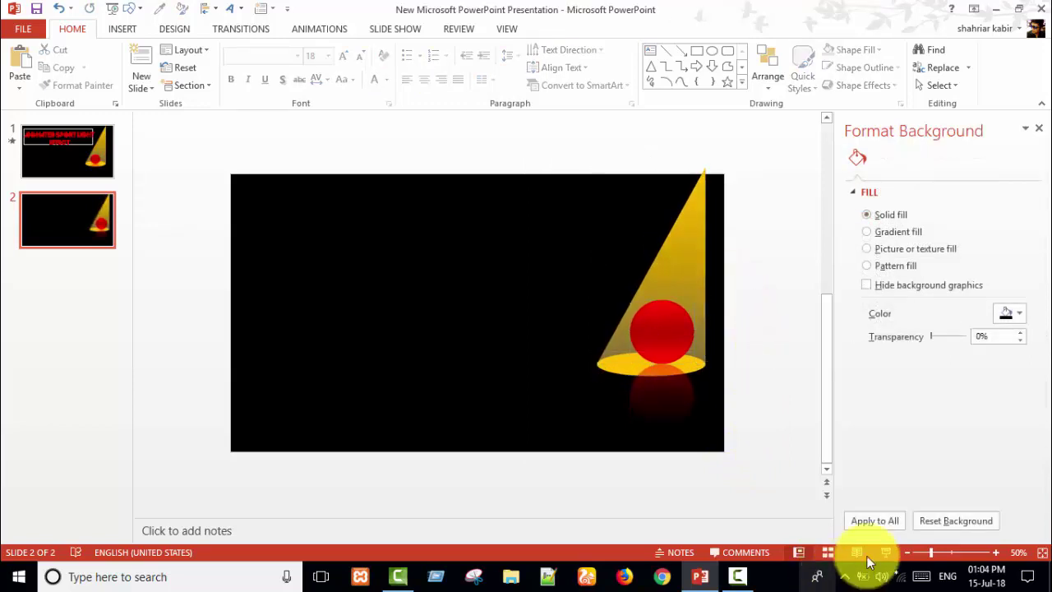
Preview slide 2 as a full-screen show, end it, then close the Format Shape pane.
{"action": "left_click", "coordinate": [893, 551]}
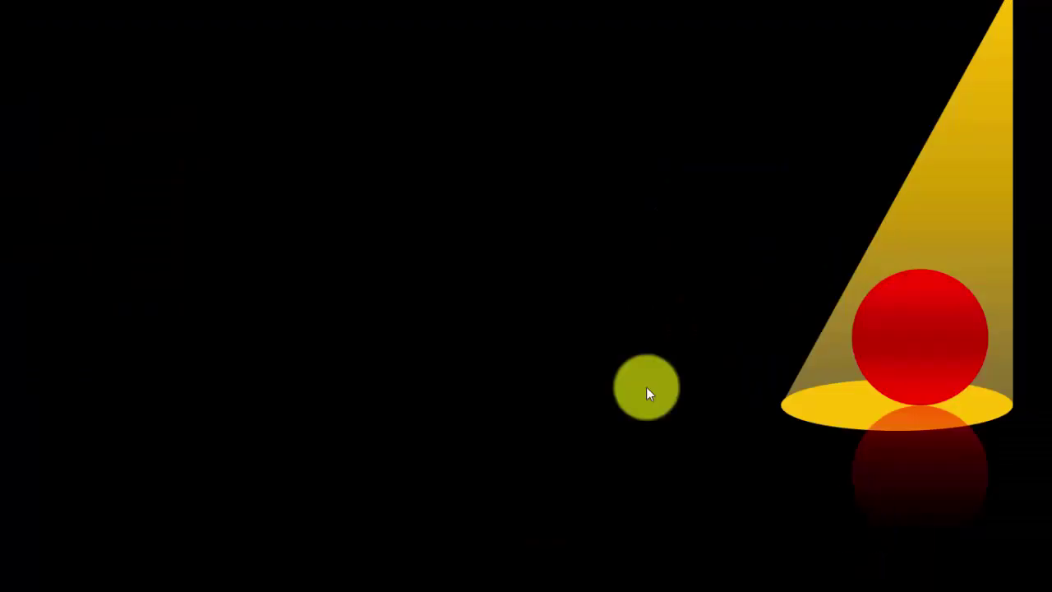
{"action": "right_click", "coordinate": [482, 230]}
{"action": "left_click", "coordinate": [519, 446]}
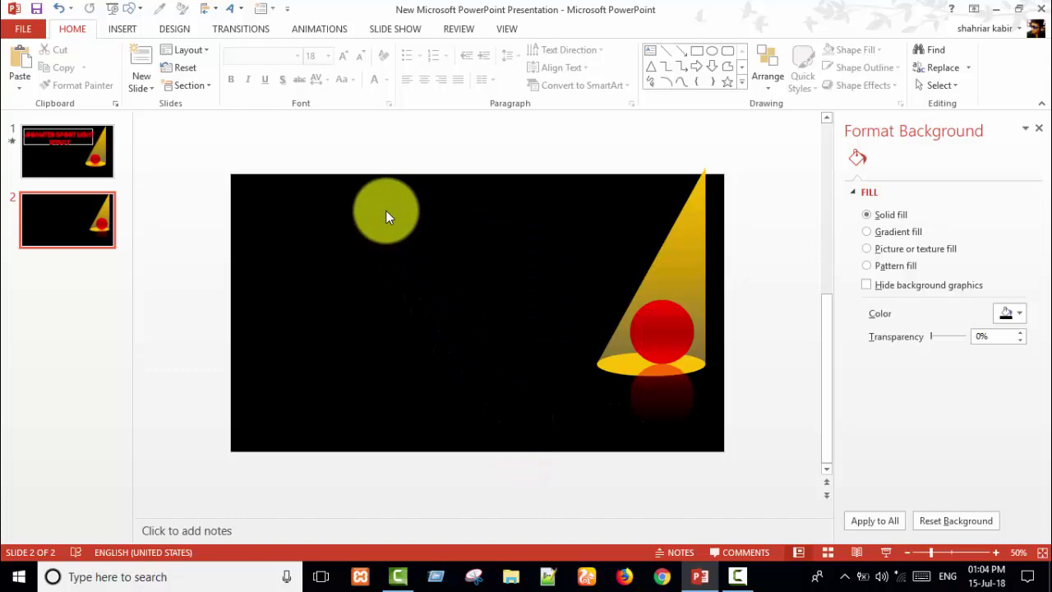
{"action": "left_click", "coordinate": [678, 257]}
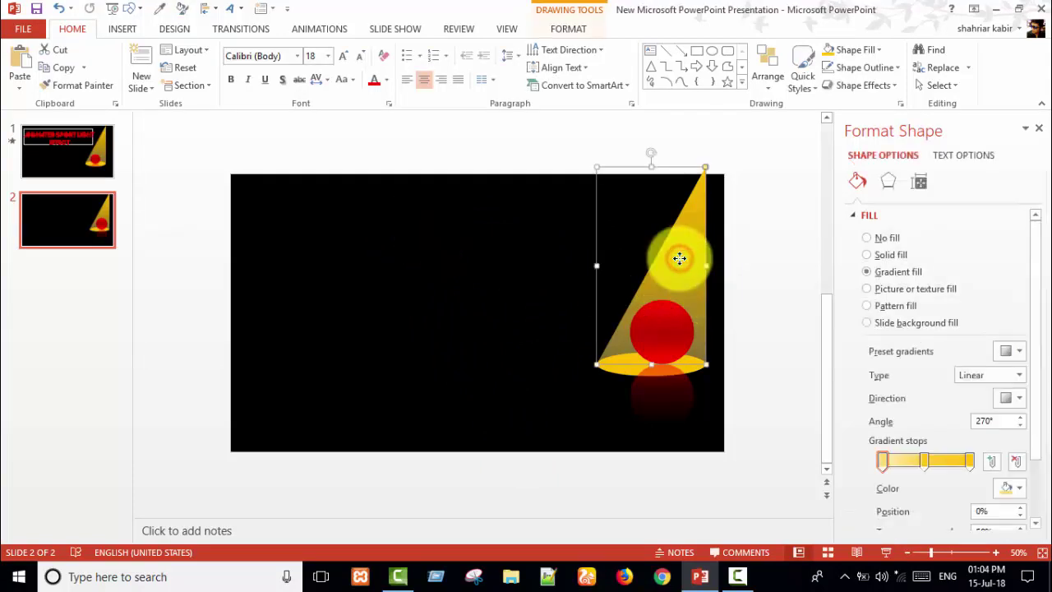
{"action": "left_click", "coordinate": [1039, 128]}
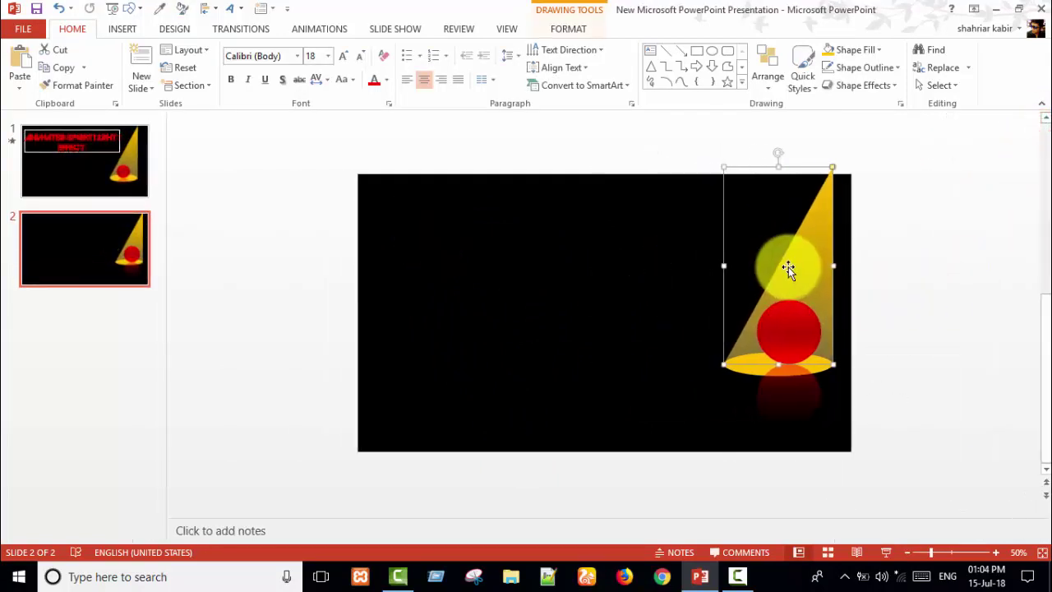
Give the light cone a Wipe entrance from the top that starts With Previous.
{"action": "left_click", "coordinate": [319, 30]}
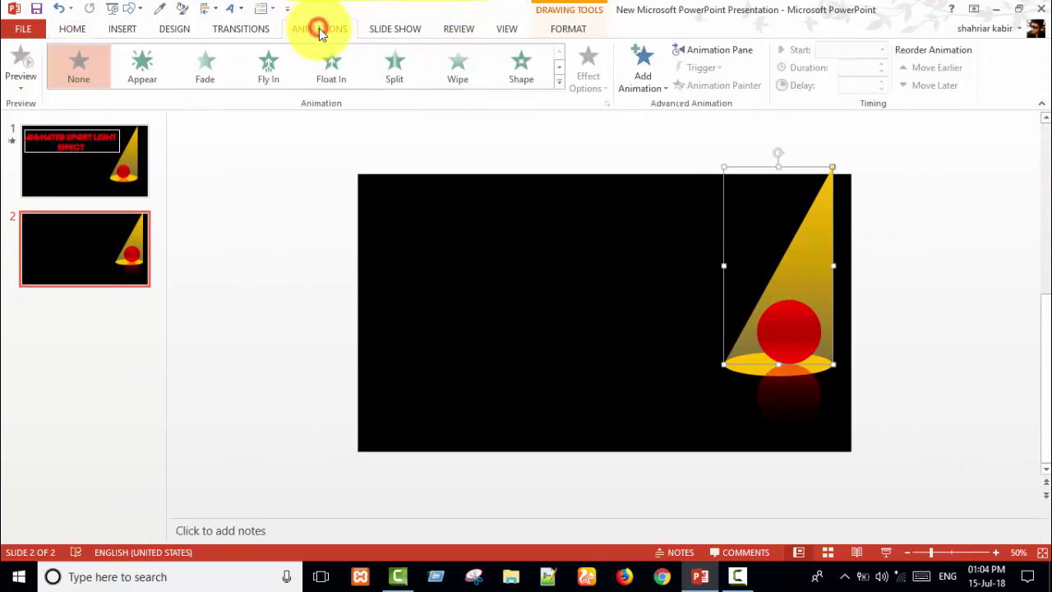
{"action": "left_click", "coordinate": [715, 49]}
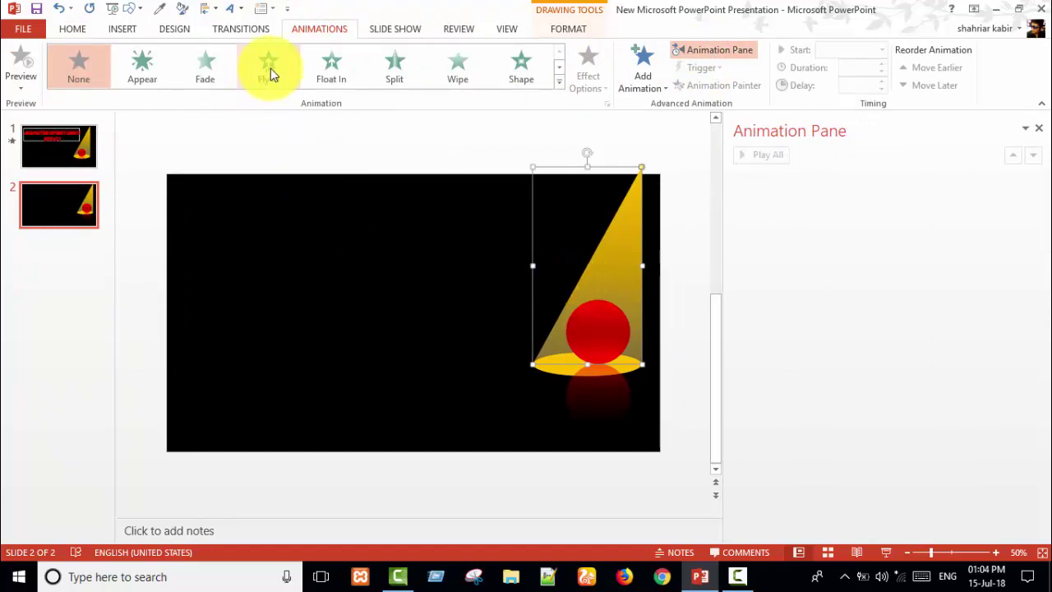
{"action": "left_click", "coordinate": [461, 74]}
{"action": "left_click", "coordinate": [591, 83]}
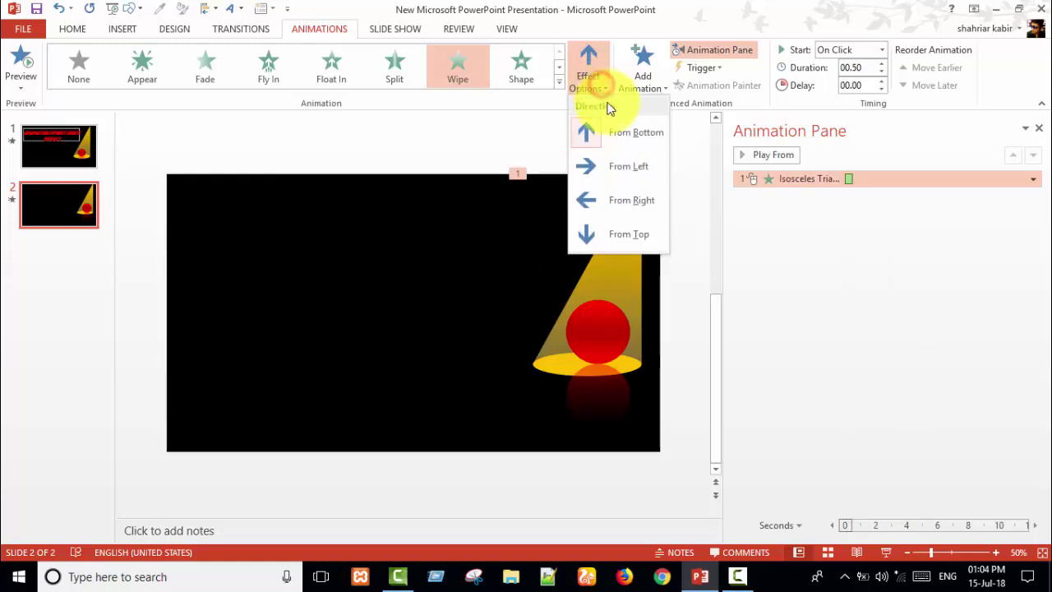
{"action": "left_click", "coordinate": [615, 235]}
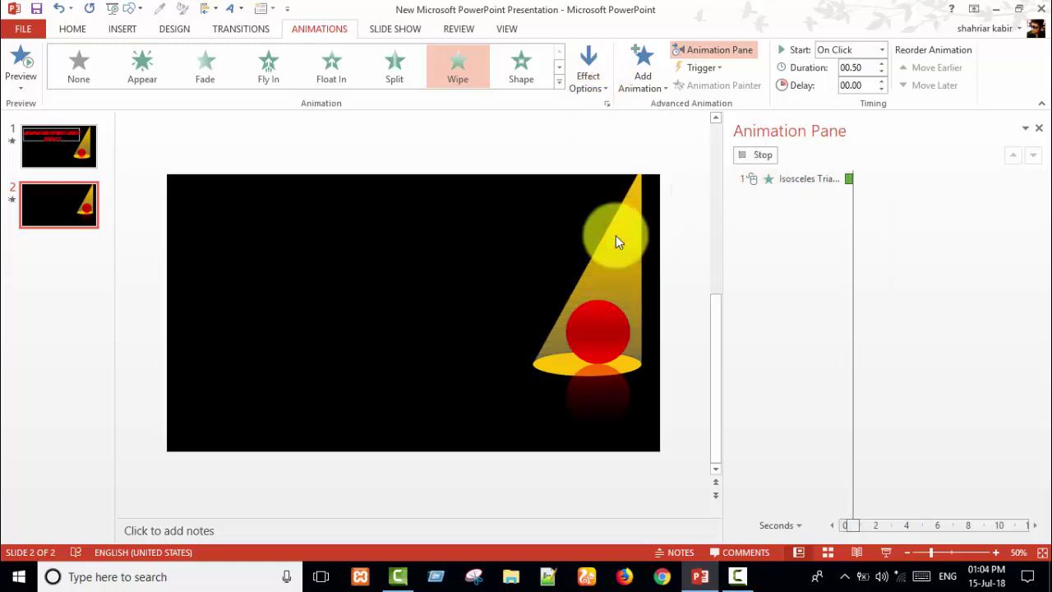
{"action": "left_click", "coordinate": [882, 51]}
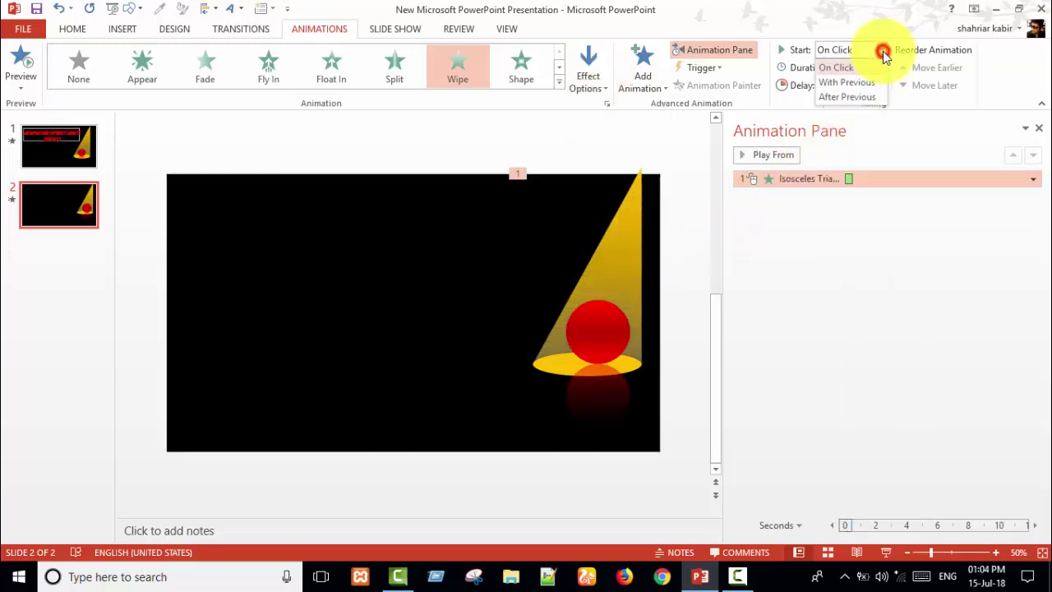
{"action": "left_click", "coordinate": [845, 83]}
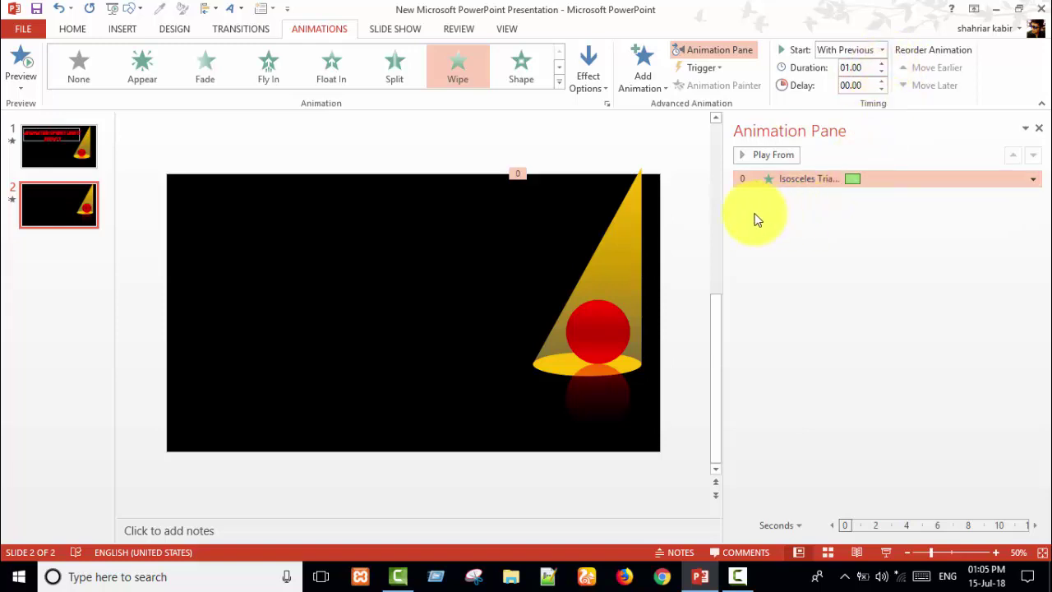
{"action": "left_click", "coordinate": [605, 336]}
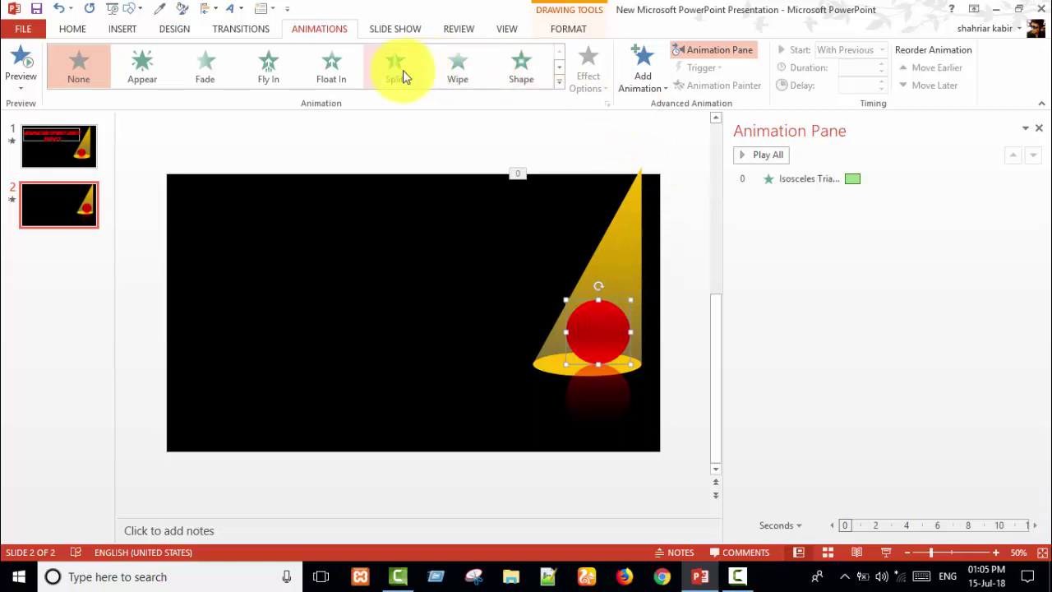
Give the red ball a Float Down entrance that starts After Previous.
{"action": "left_click", "coordinate": [338, 71]}
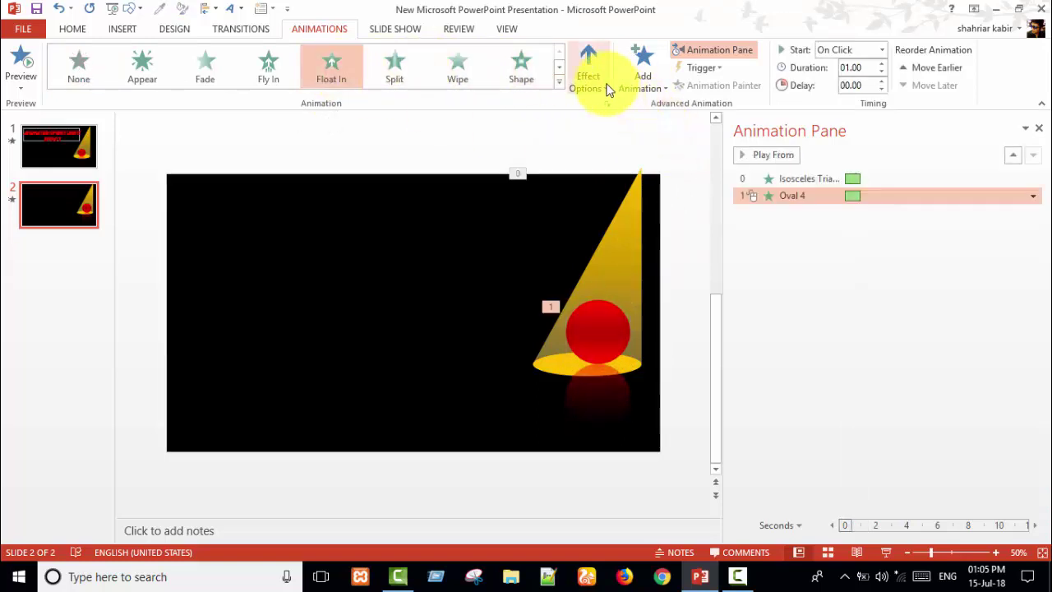
{"action": "left_click", "coordinate": [606, 86]}
{"action": "left_click", "coordinate": [618, 170]}
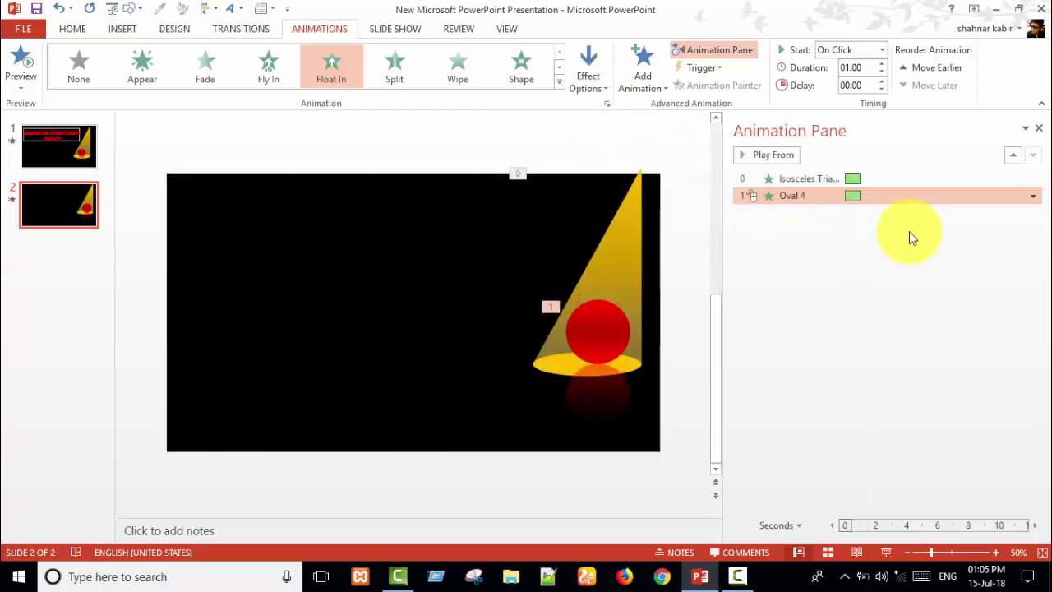
{"action": "right_click", "coordinate": [804, 197]}
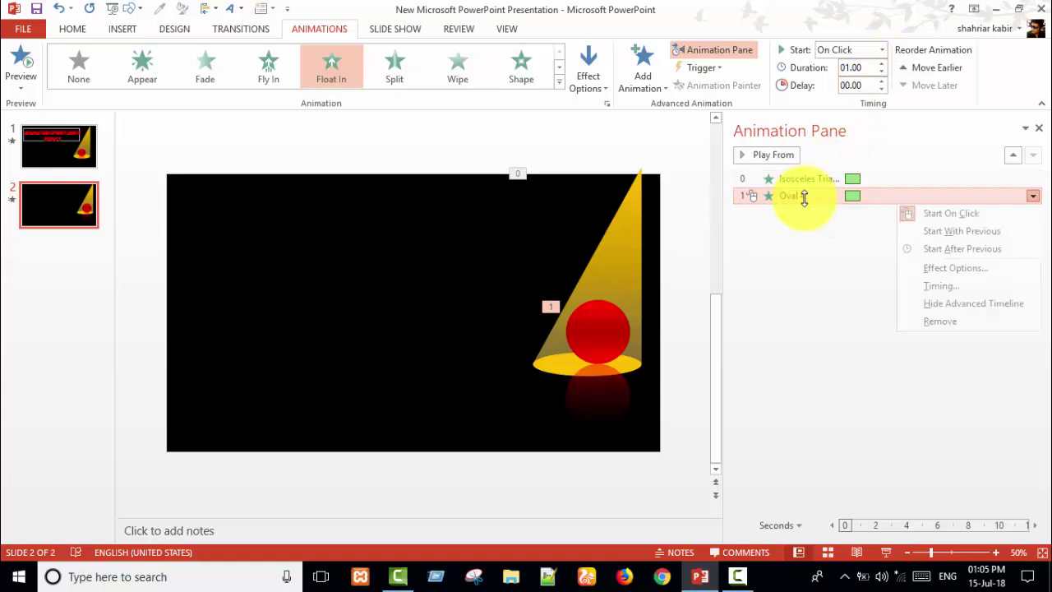
{"action": "left_click", "coordinate": [953, 233]}
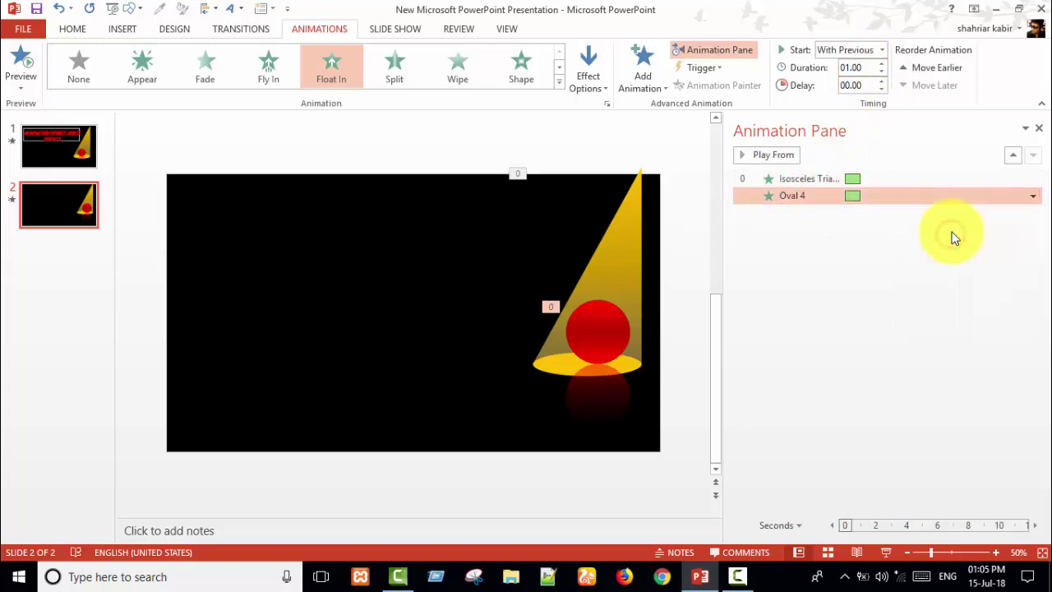
{"action": "left_click", "coordinate": [882, 50]}
{"action": "left_click", "coordinate": [846, 97]}
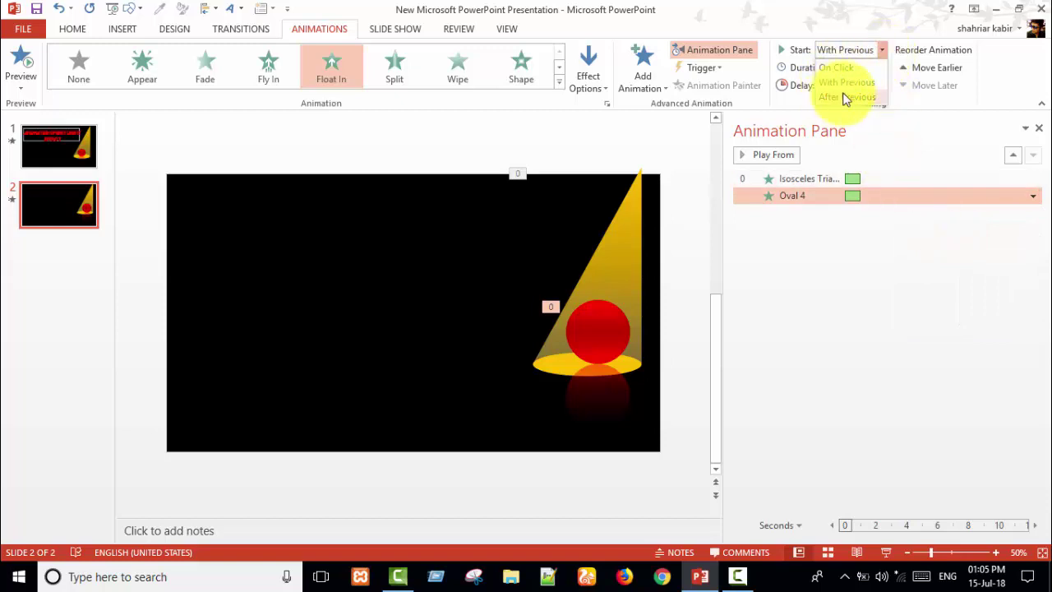
{"action": "left_click", "coordinate": [845, 97]}
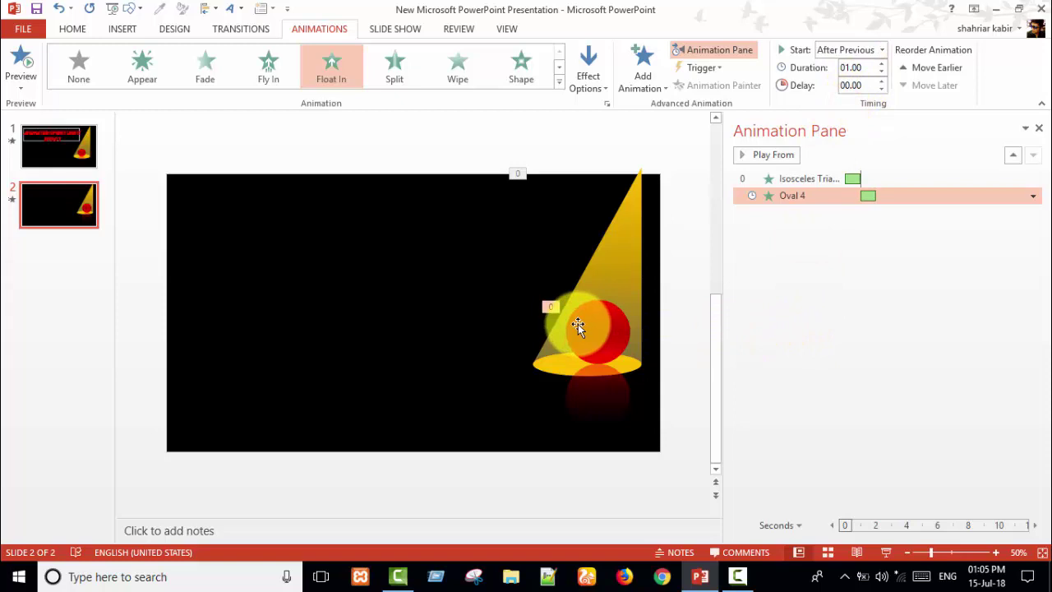
{"action": "left_click", "coordinate": [545, 367]}
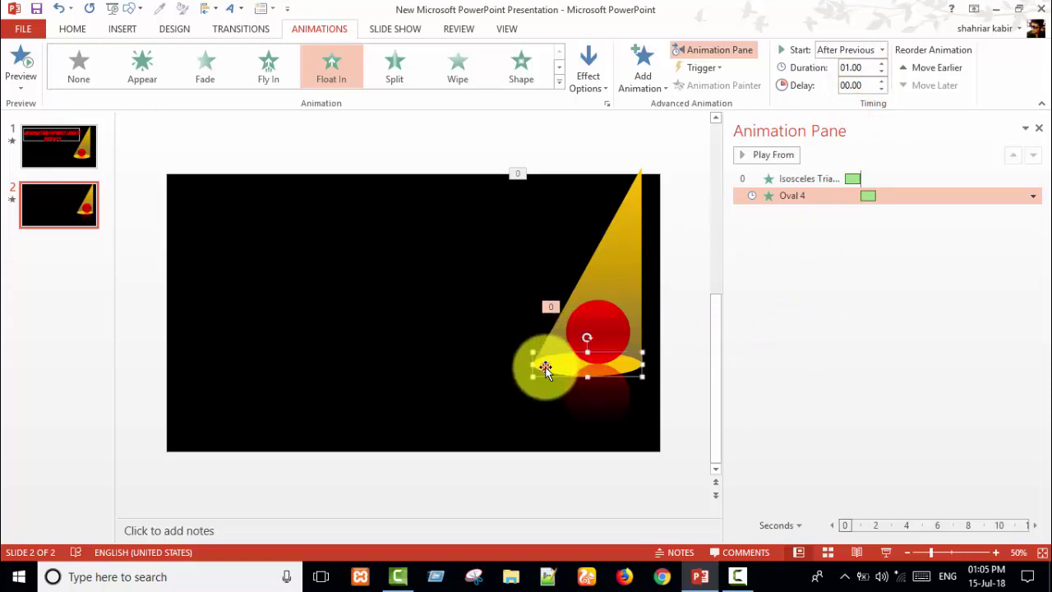
Give the yellow oval a 2-second Wheel entrance that starts After Previous.
{"action": "left_click", "coordinate": [559, 84]}
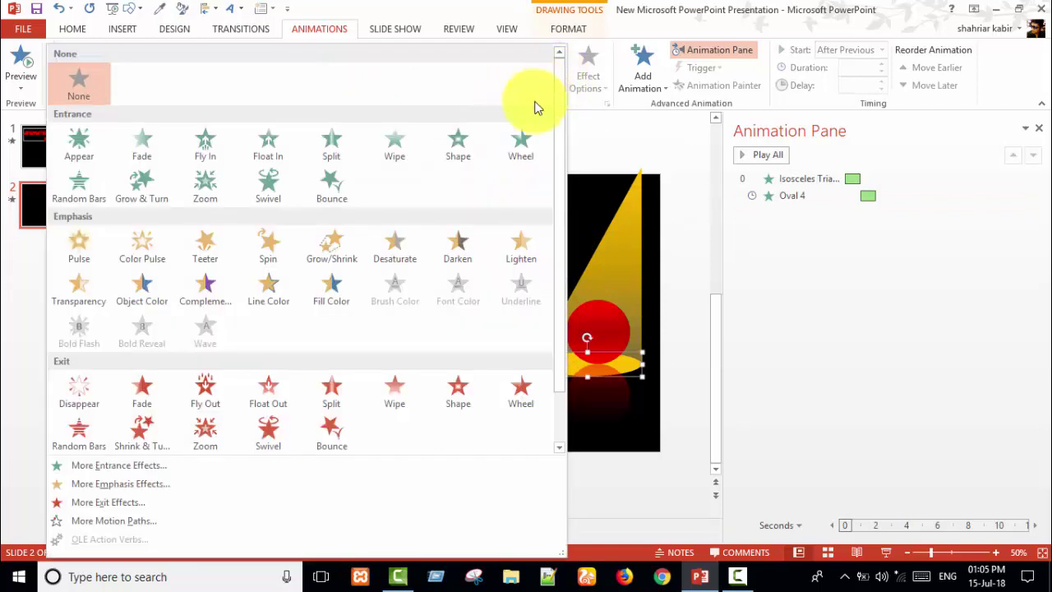
{"action": "left_click", "coordinate": [511, 163]}
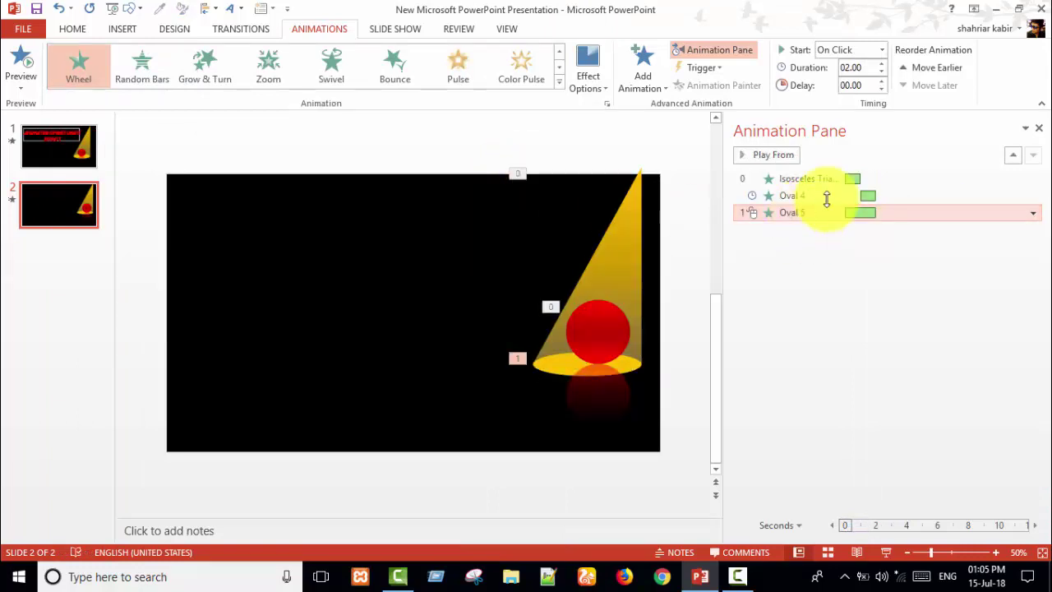
{"action": "left_click", "coordinate": [880, 51]}
{"action": "left_click", "coordinate": [845, 97]}
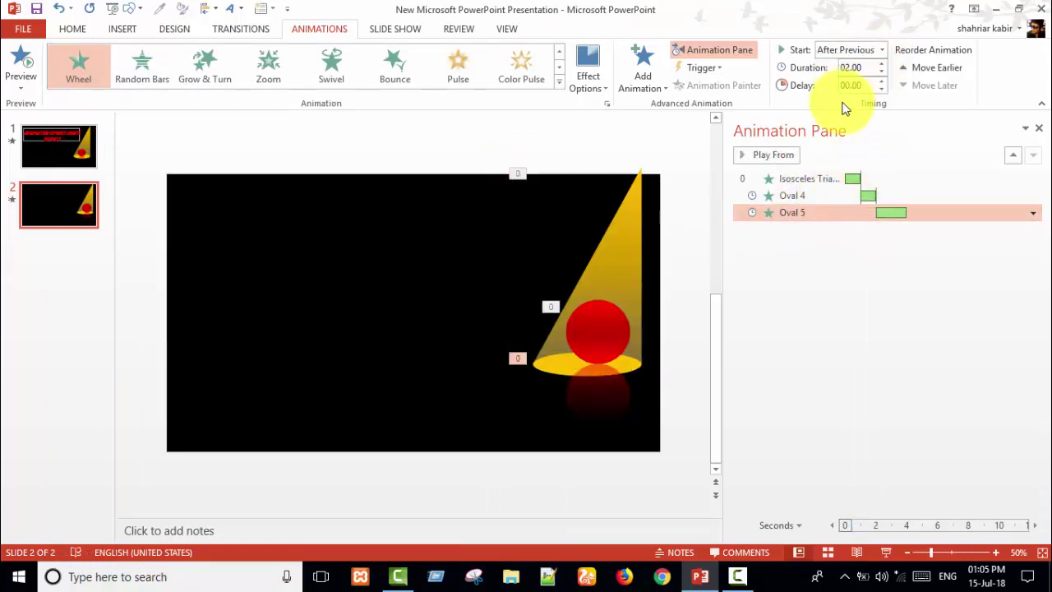
{"action": "left_click", "coordinate": [285, 217]}
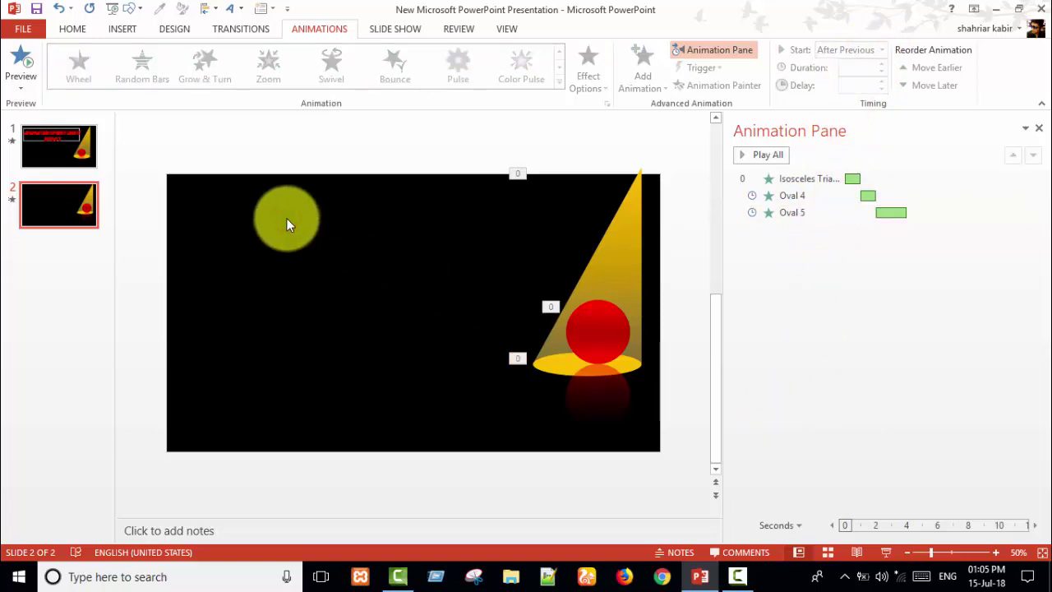
Paste the 'ANIMATED SPORT LIGHT EFFECT' title at the top of slide 2 and play the show.
{"action": "key", "text": "ctrl+v"}
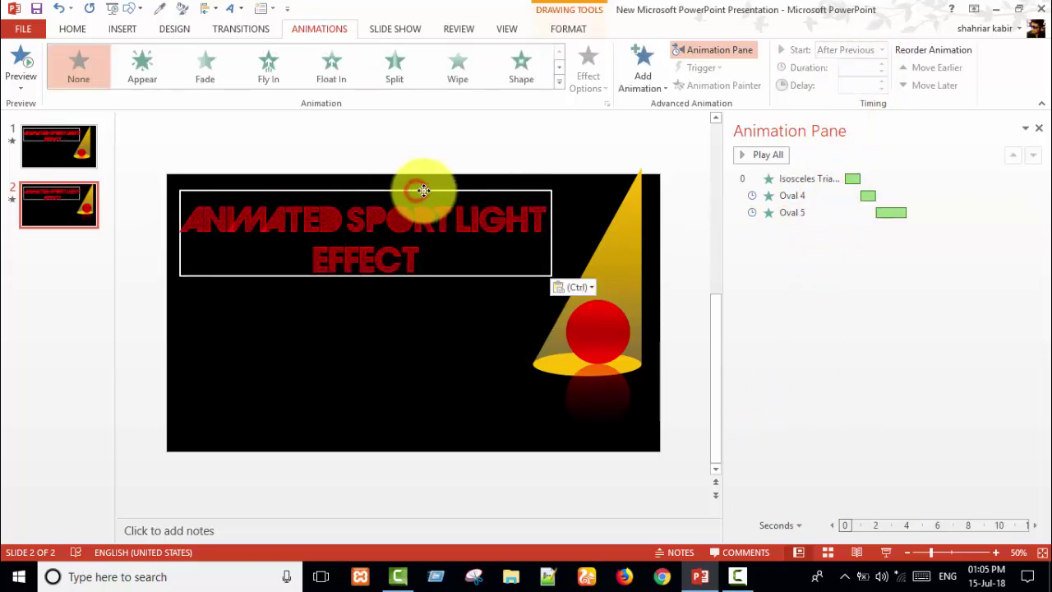
{"action": "left_click_drag", "start_coordinate": [415, 191], "coordinate": [424, 189]}
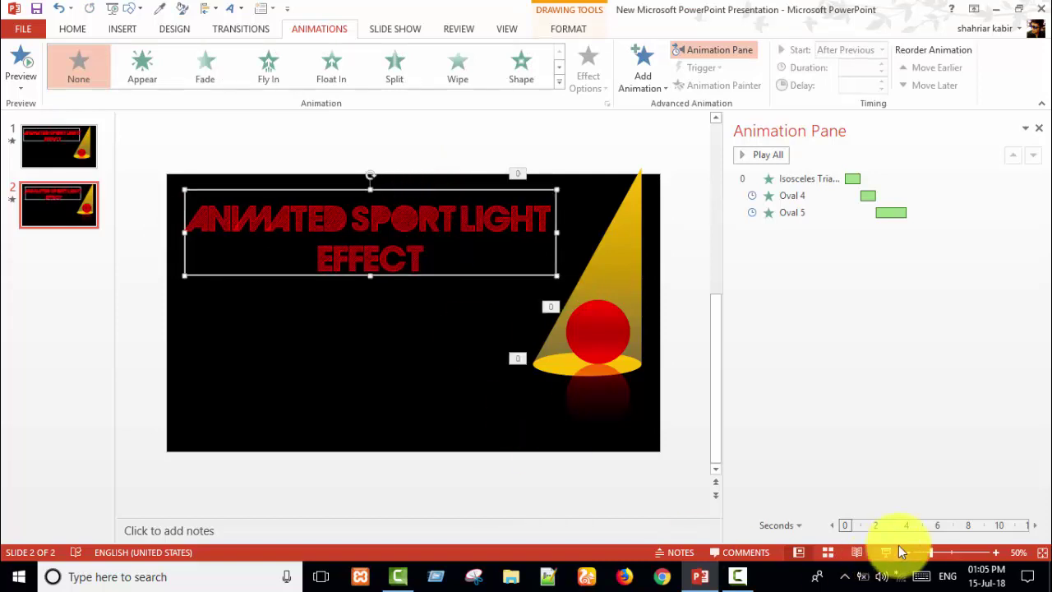
{"action": "left_click", "coordinate": [1040, 131]}
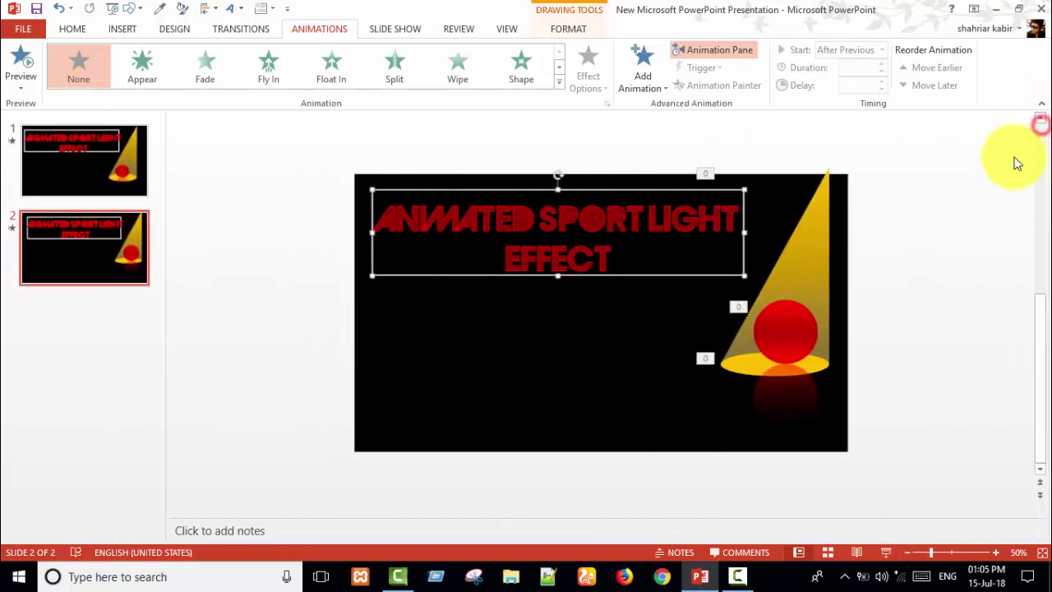
{"action": "left_click", "coordinate": [887, 553]}
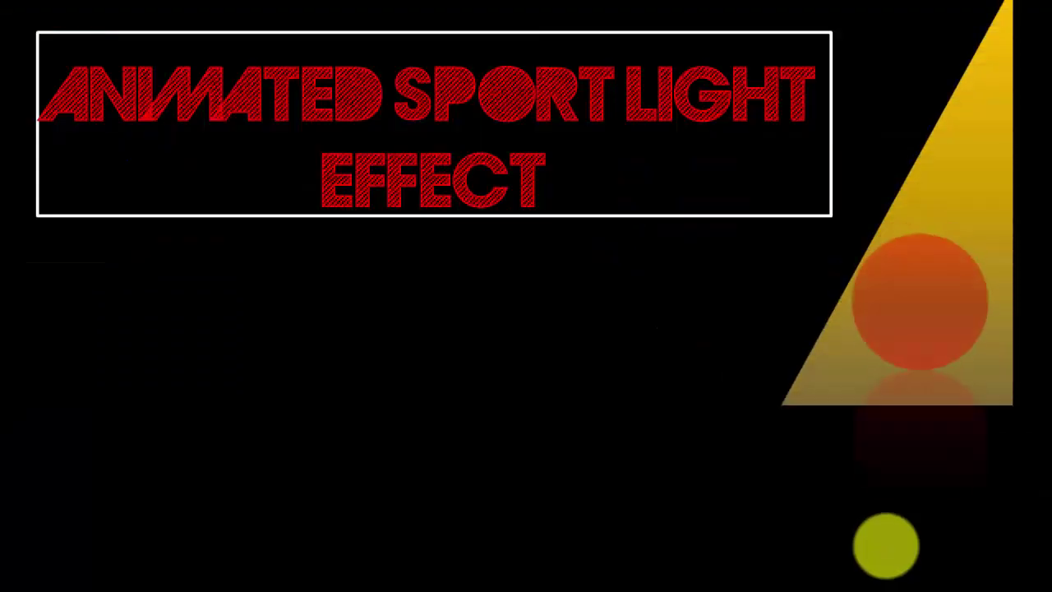